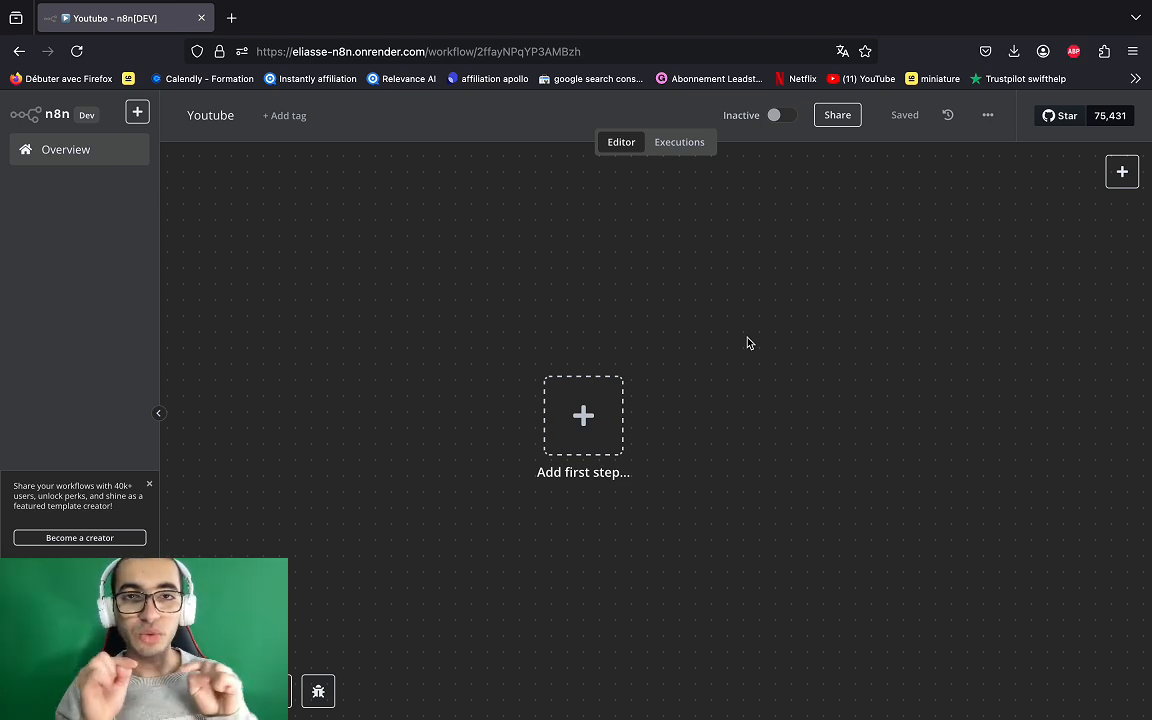
Add an On chat message trigger as the workflow's first step and return to the canvas.
scroll(651, 358, down, 1)
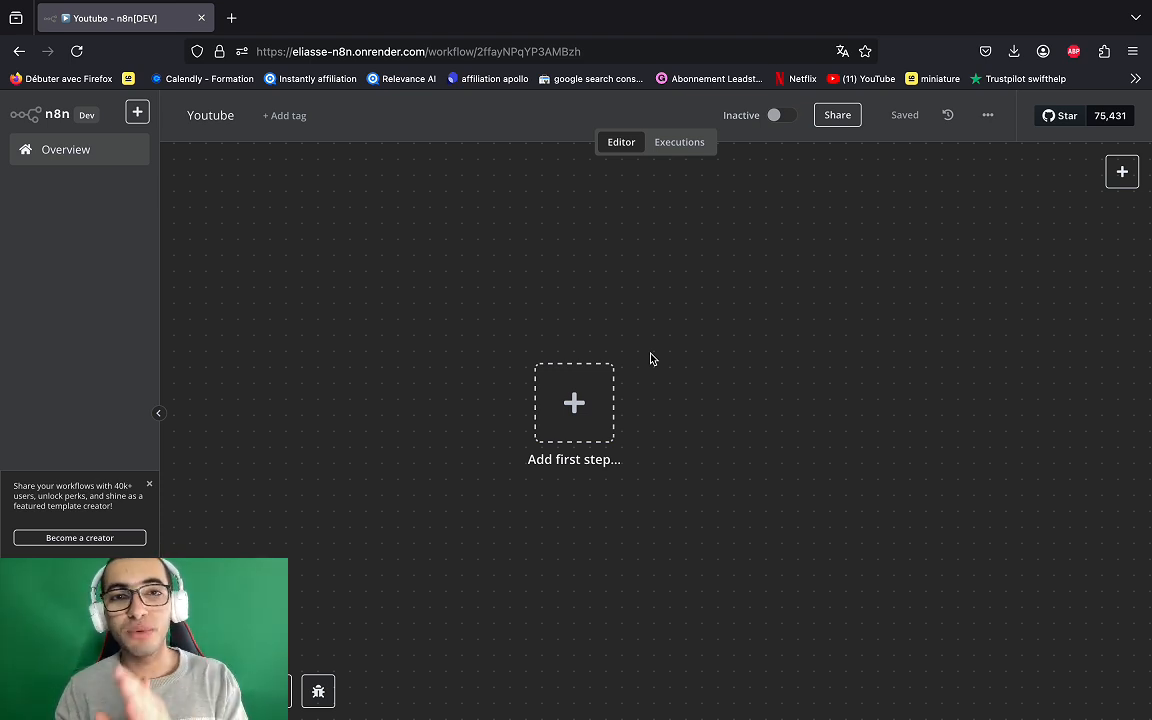
click(576, 403)
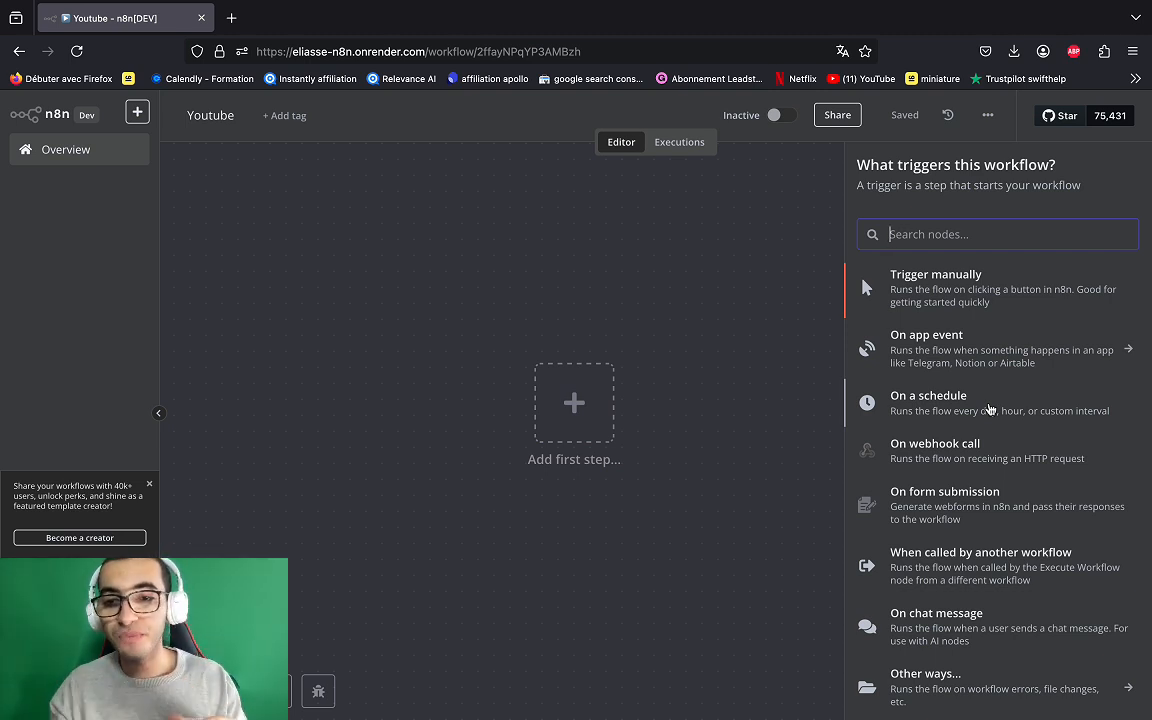
scroll(991, 484, down, 1)
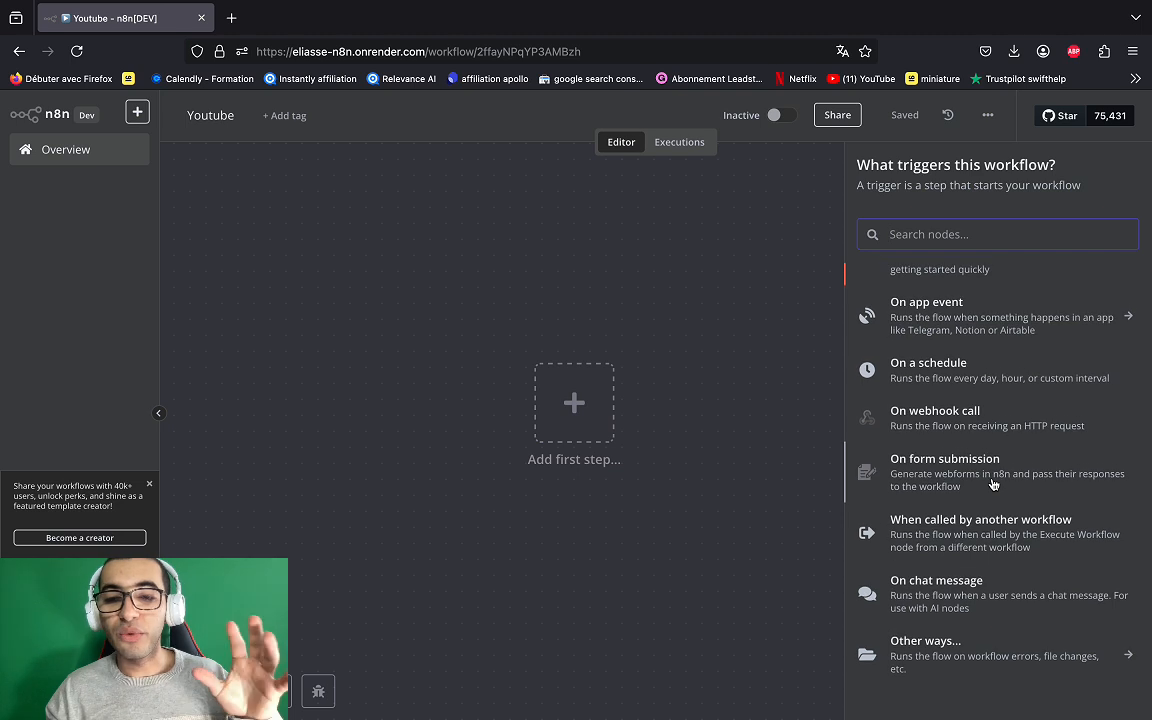
scroll(991, 484, up, 1)
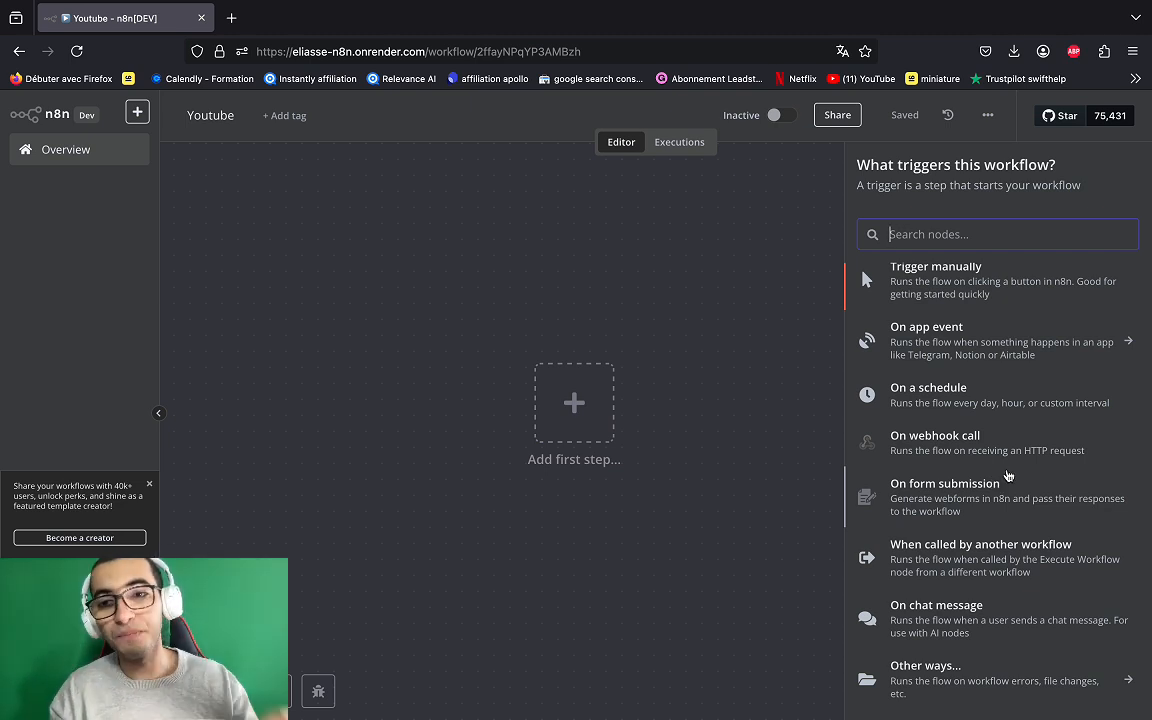
scroll(1030, 460, up, 1)
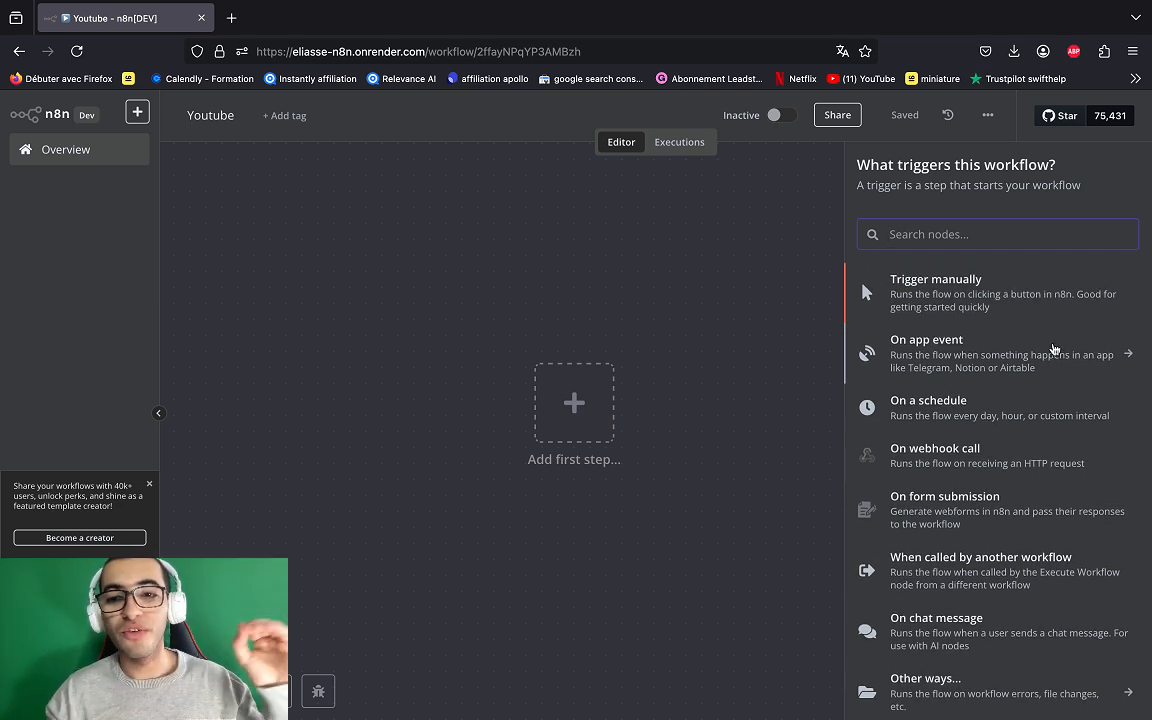
scroll(1015, 490, down, 1)
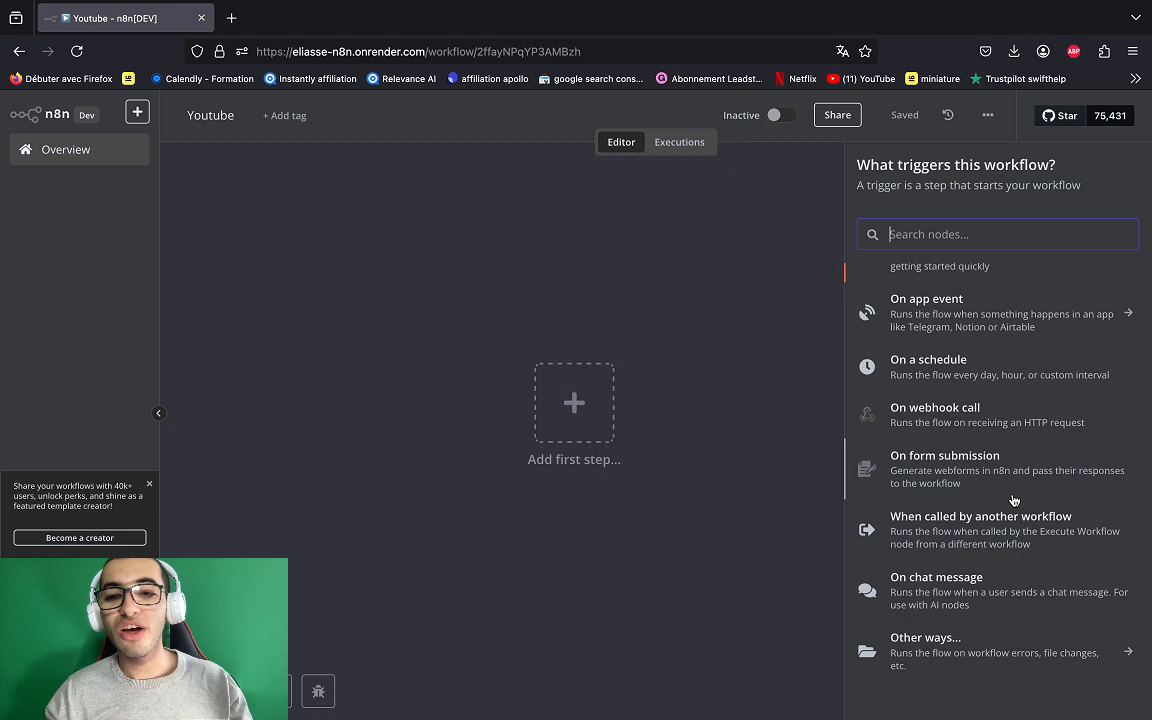
click(988, 608)
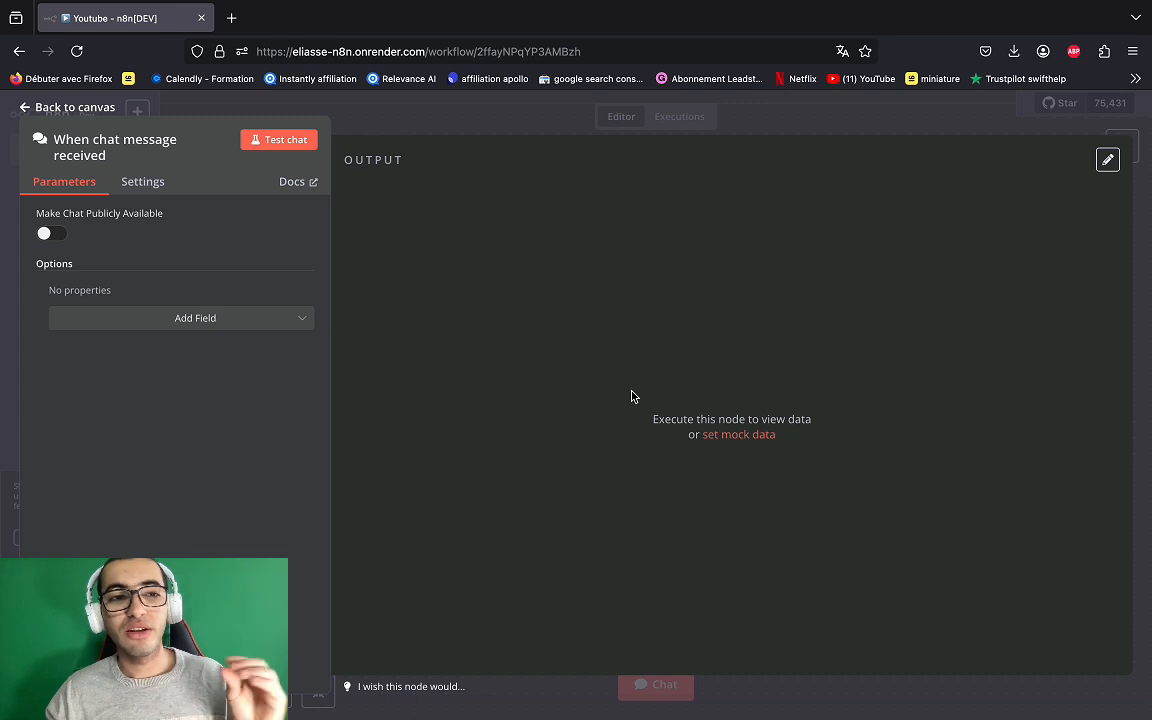
click(75, 107)
Add an AI Agent node connected to the chat message trigger's output.
click(613, 407)
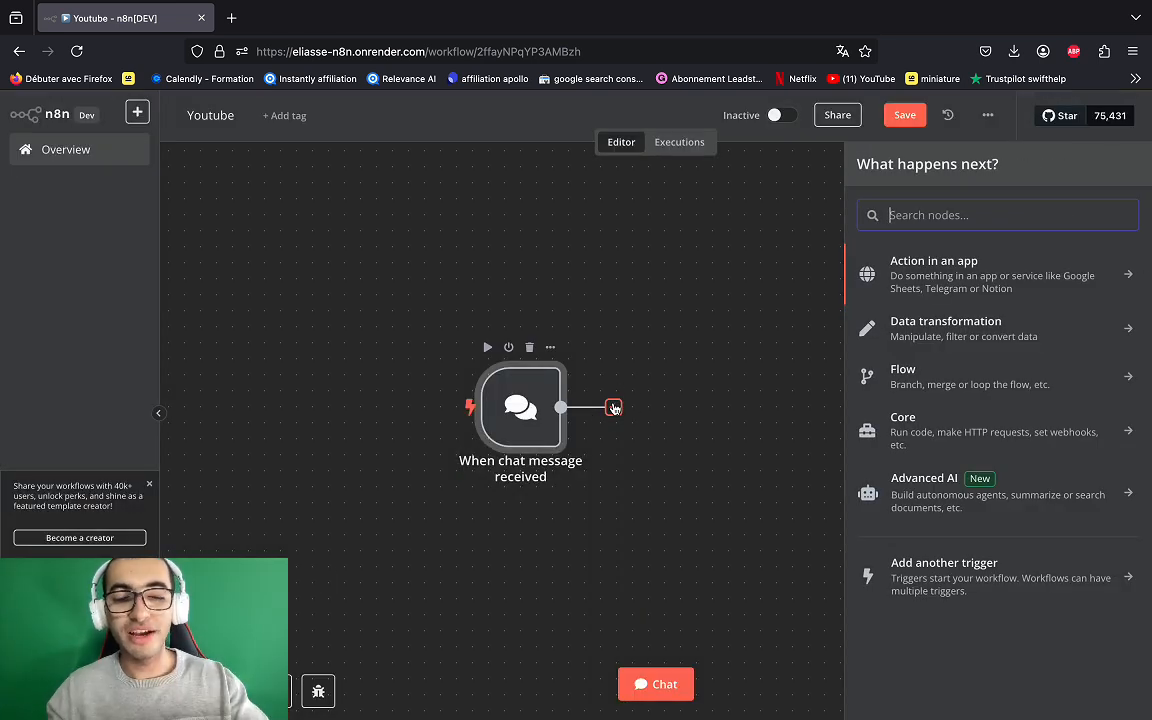
text(ai agent)
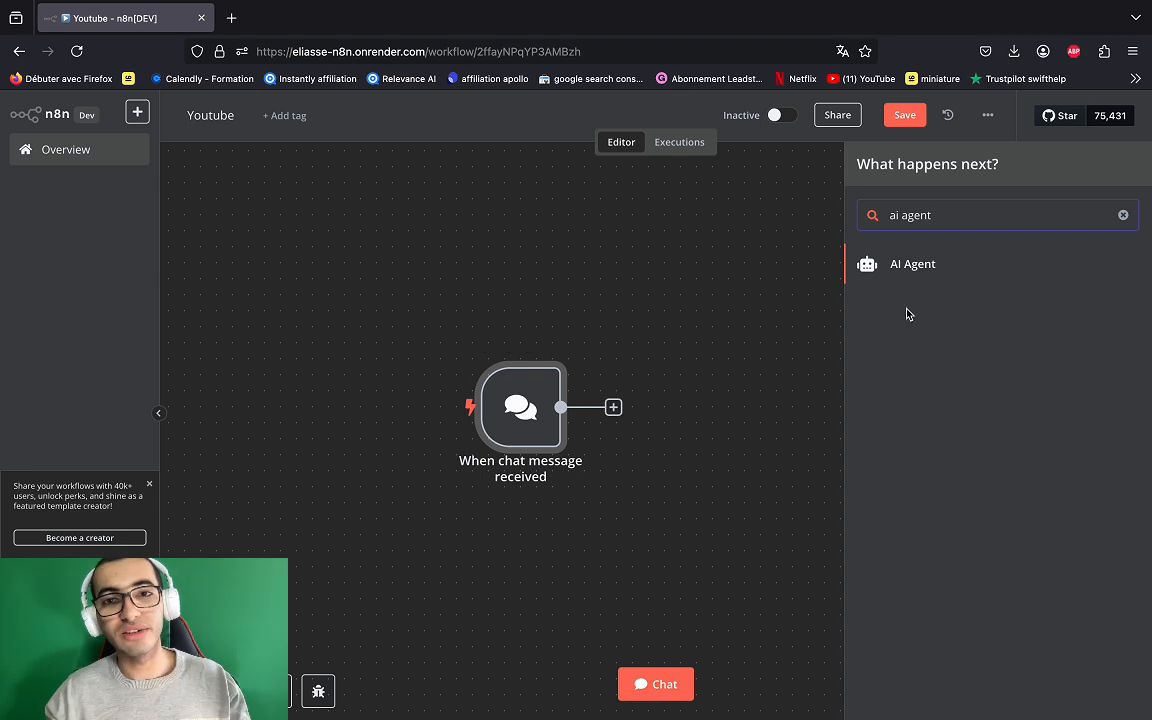
key(Return)
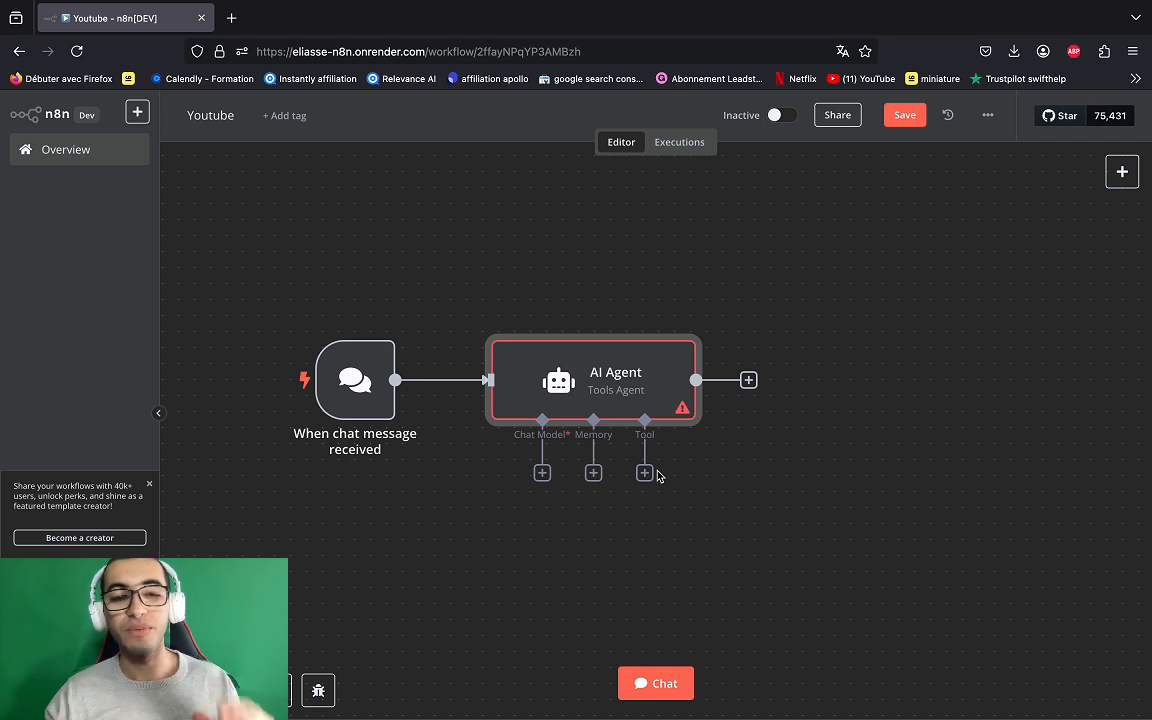
Attach an OpenAI Chat Model to the AI Agent as its chat model.
click(542, 474)
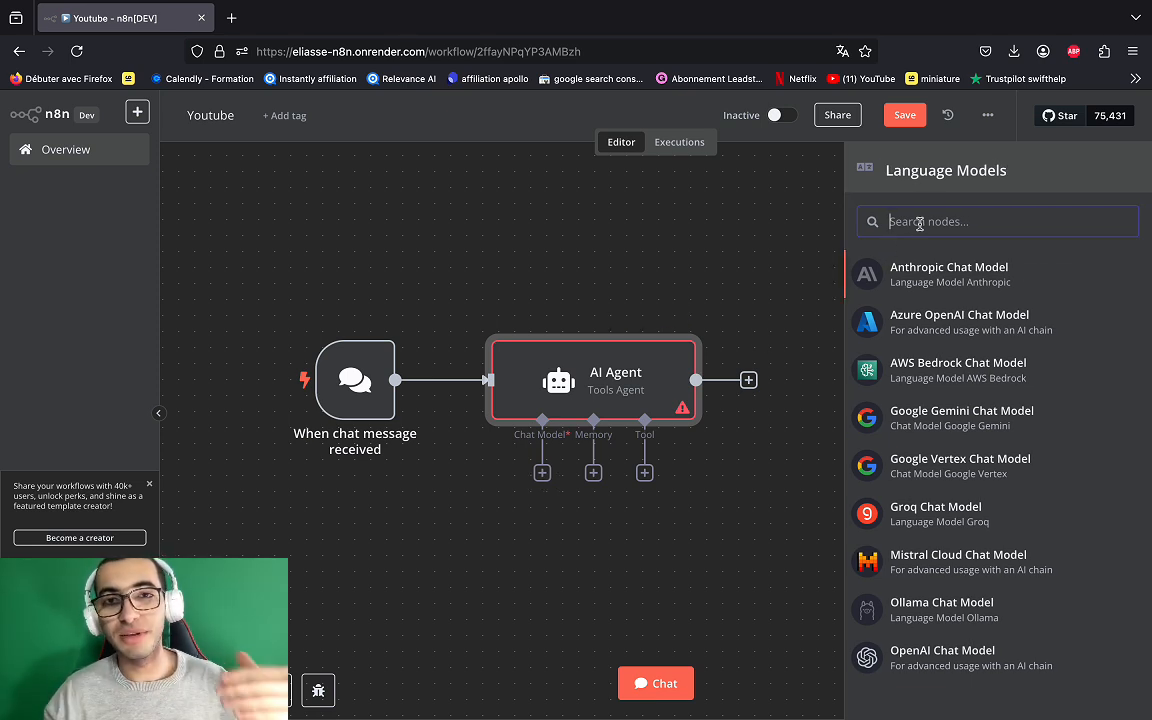
text(open)
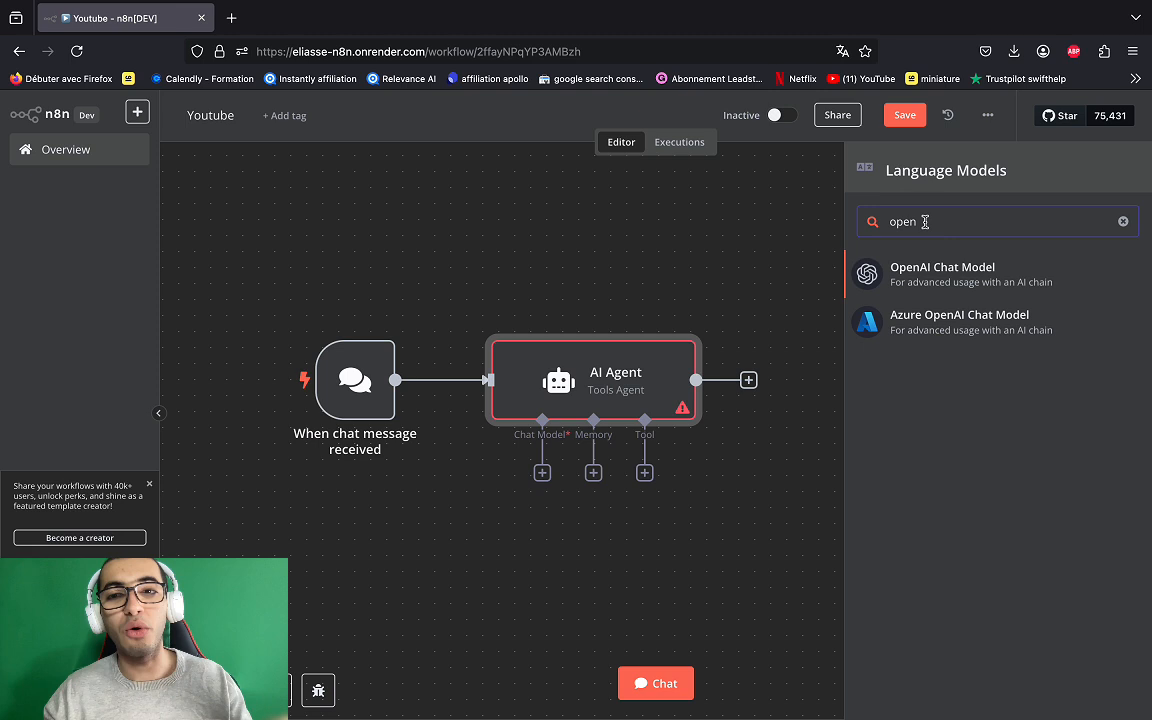
click(918, 279)
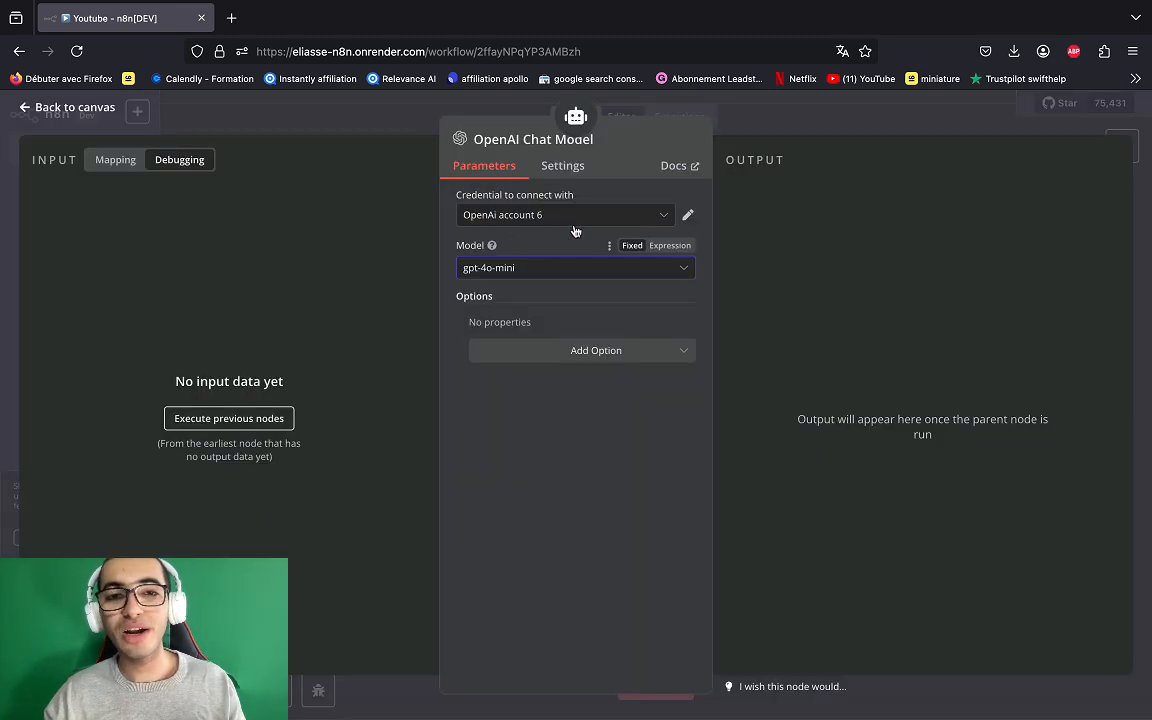
Review the API key field in the chat model's OpenAI credential and close the credential.
click(687, 215)
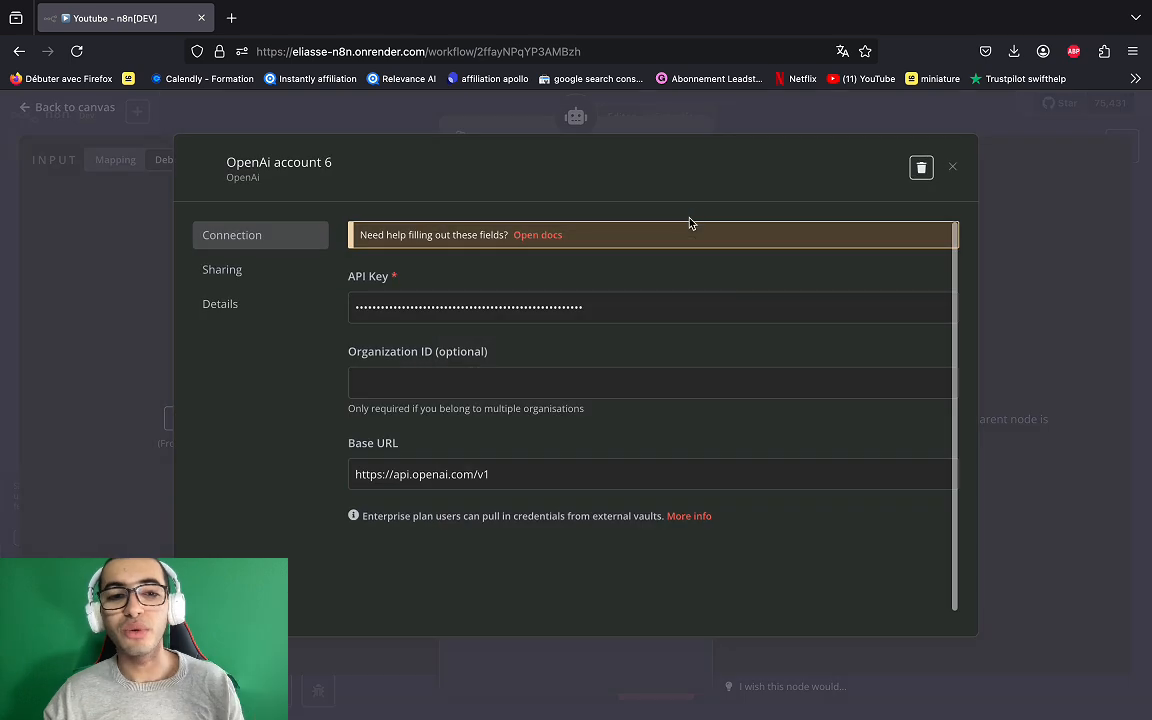
drag(617, 378, 329, 381)
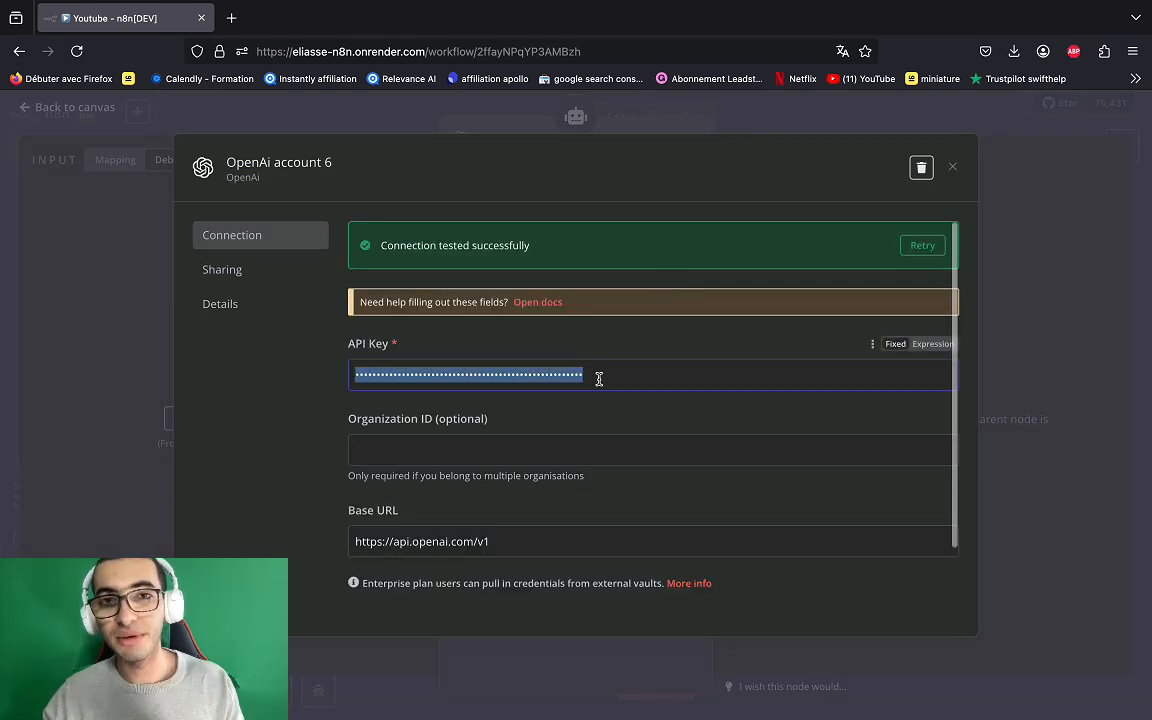
click(953, 170)
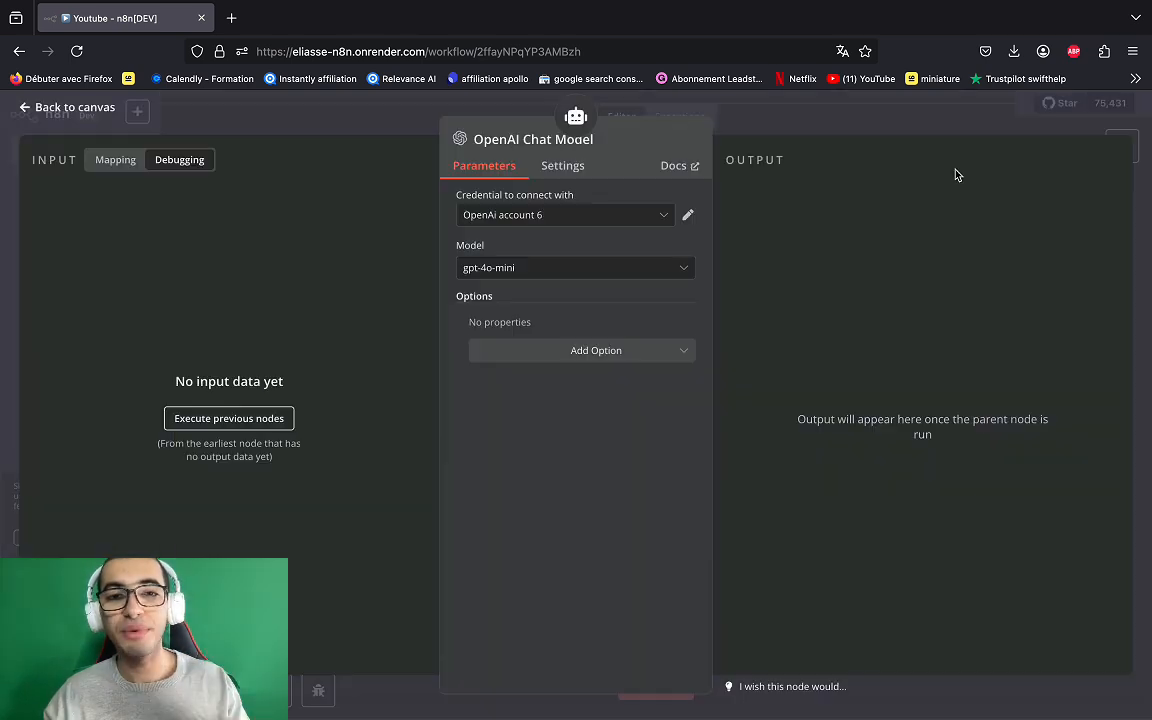
Set the OpenAI Chat Model's model to gpt-4o and return to the canvas.
click(585, 270)
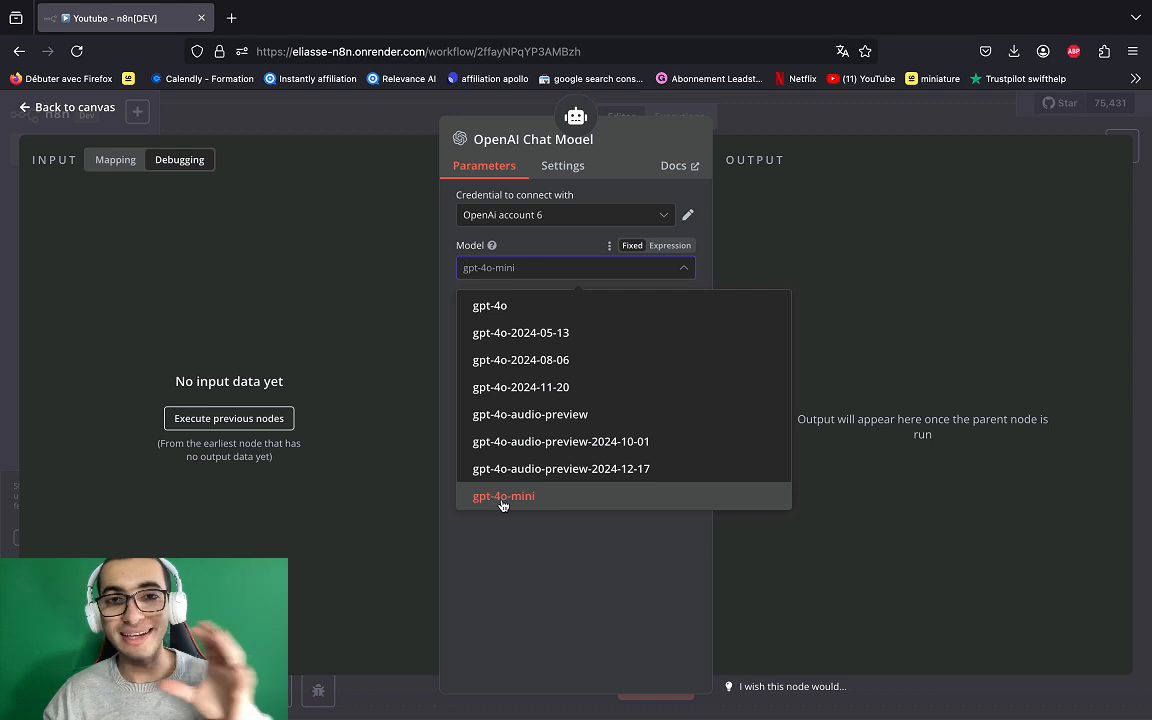
click(548, 314)
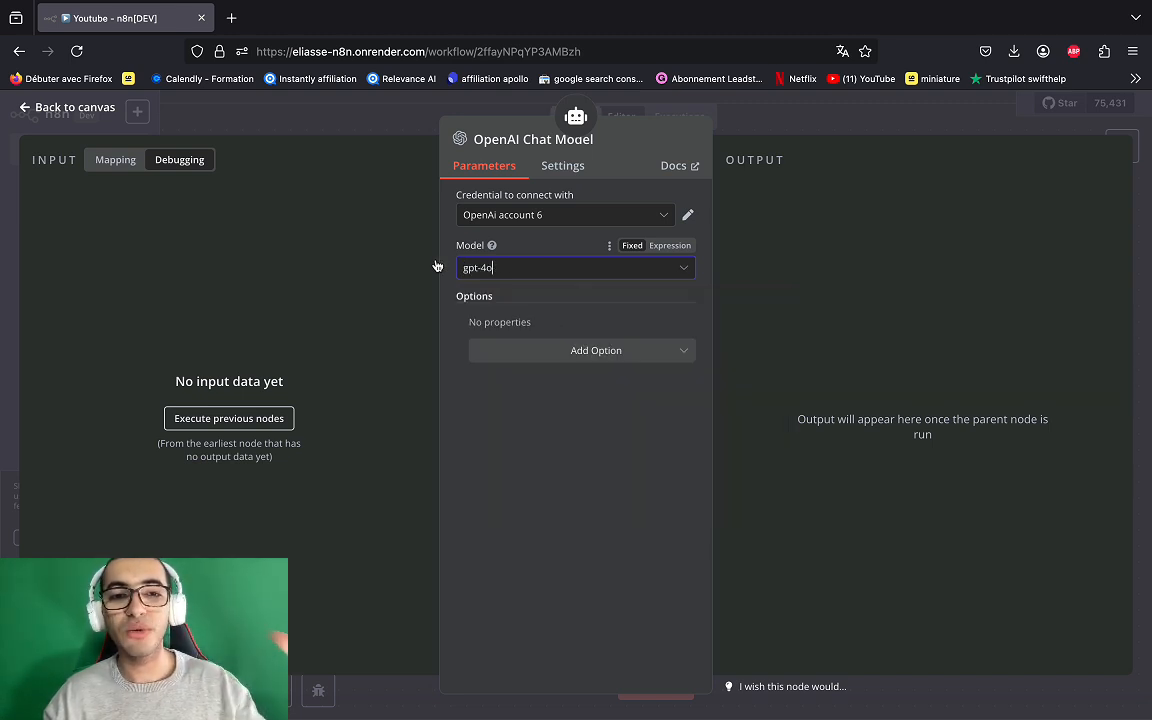
click(435, 265)
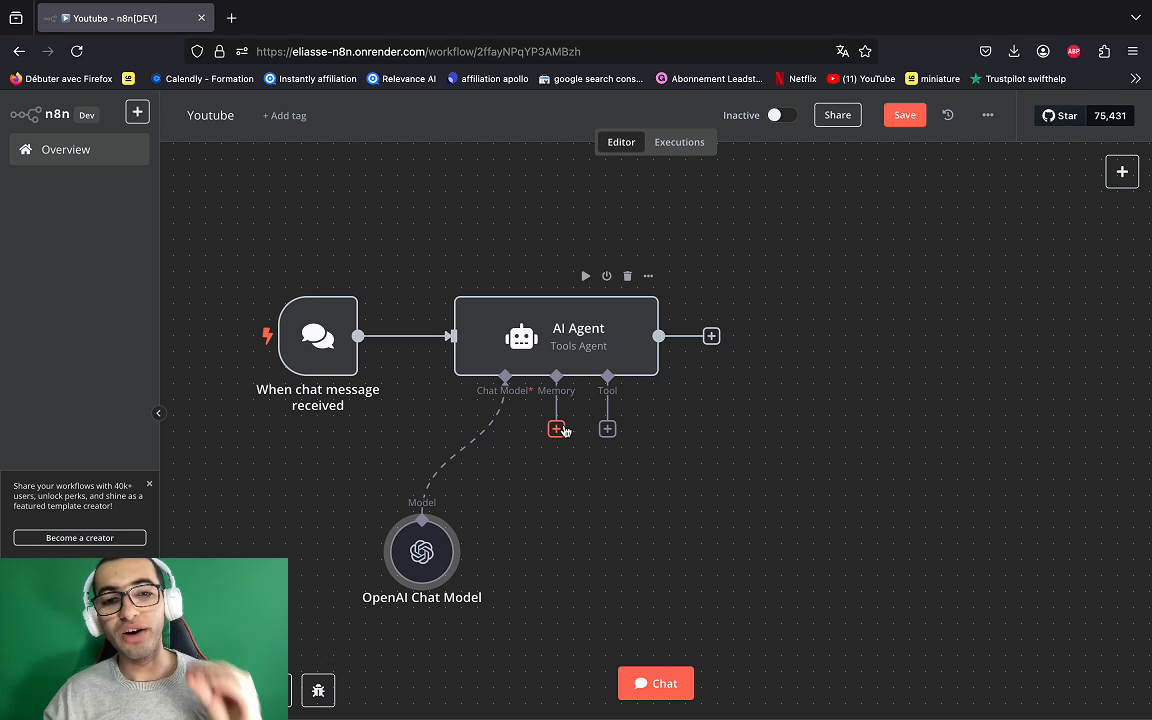
Attach a Window Buffer Memory to the AI Agent with a context window length of 10.
scroll(558, 466, down, 1)
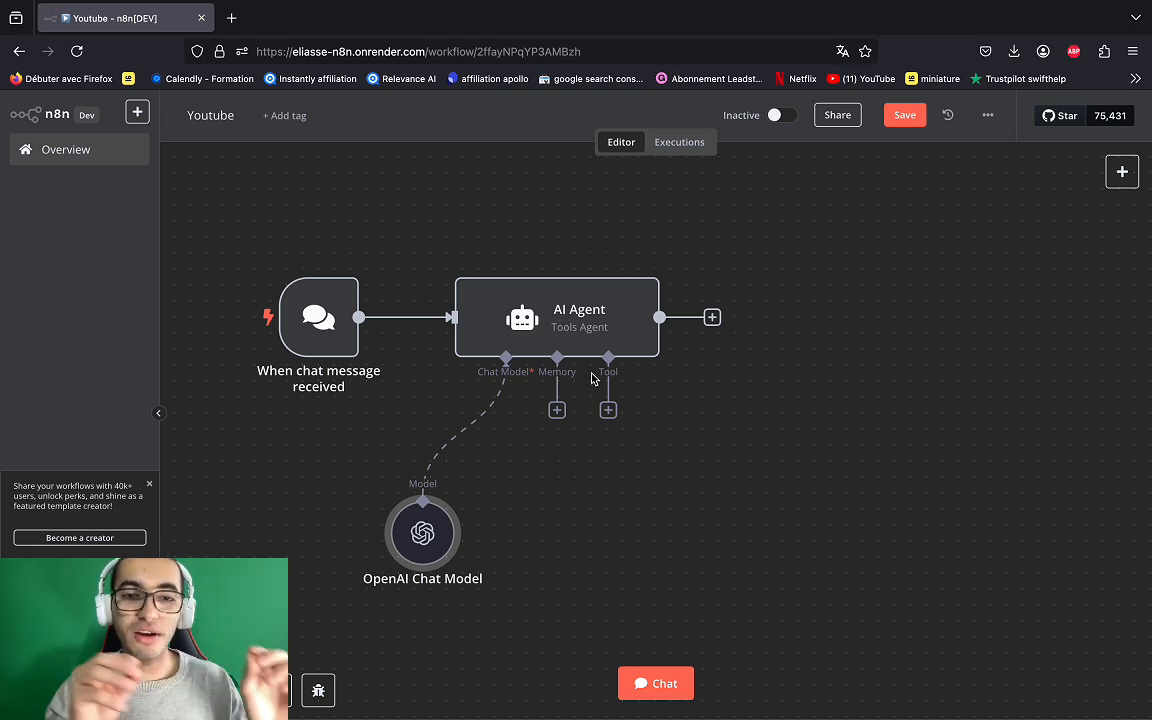
click(557, 409)
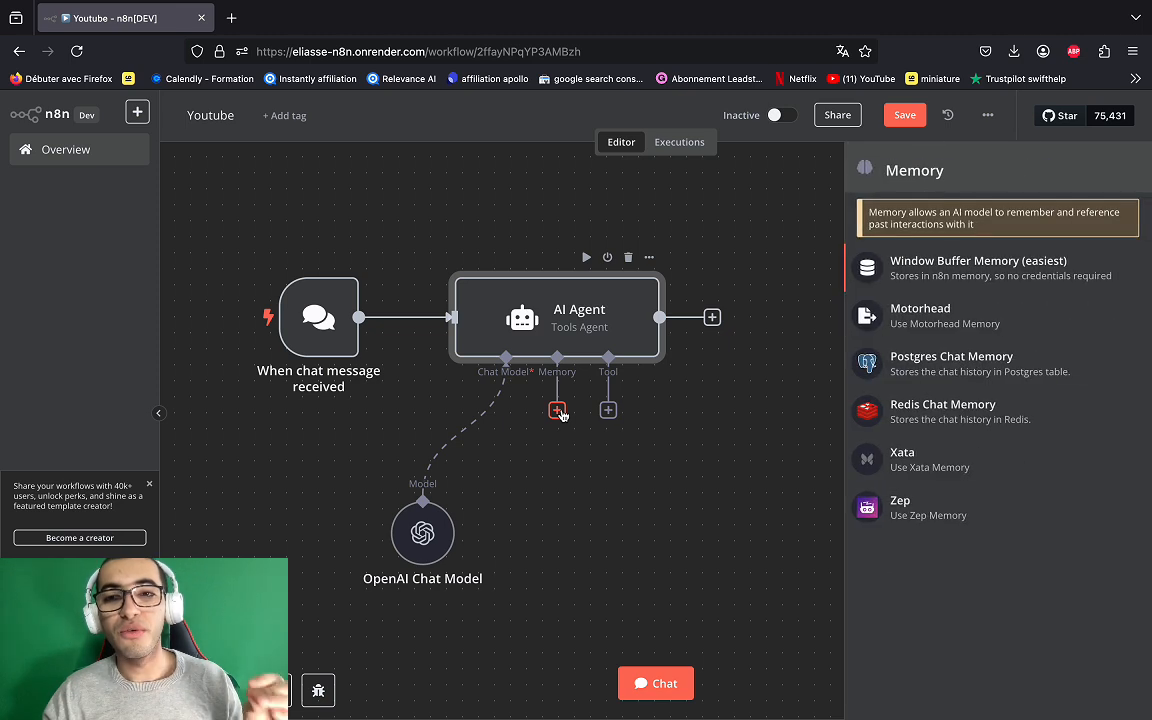
click(1005, 265)
drag(548, 327, 445, 327)
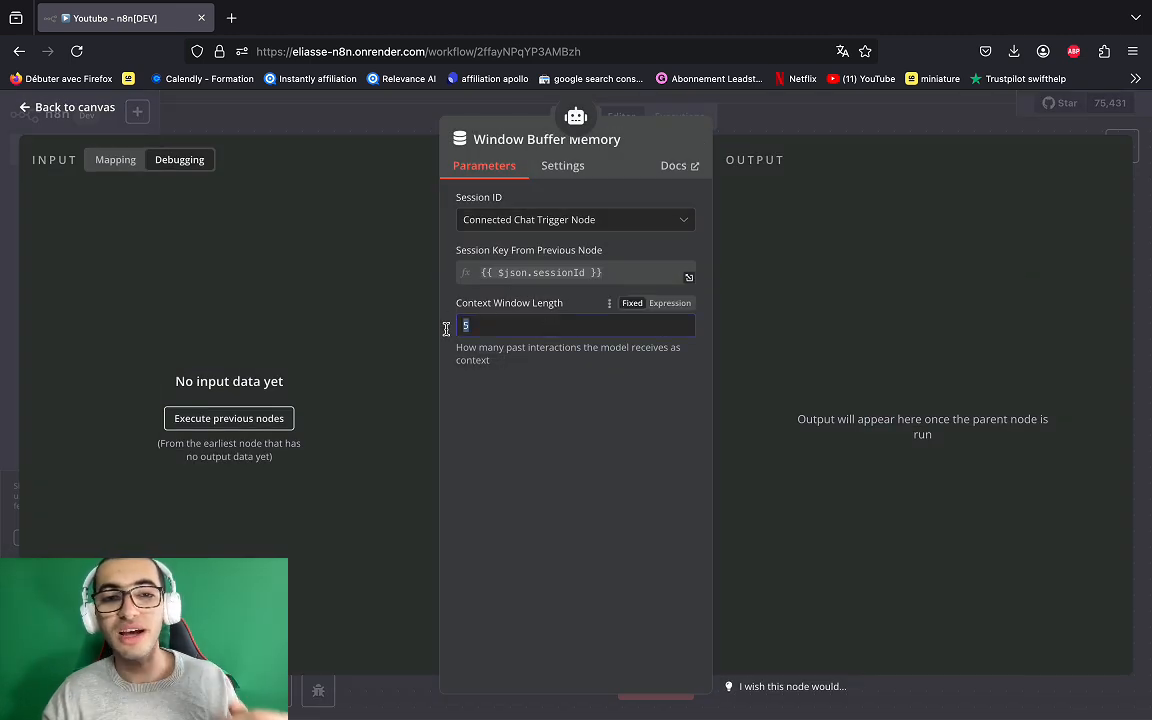
text(10)
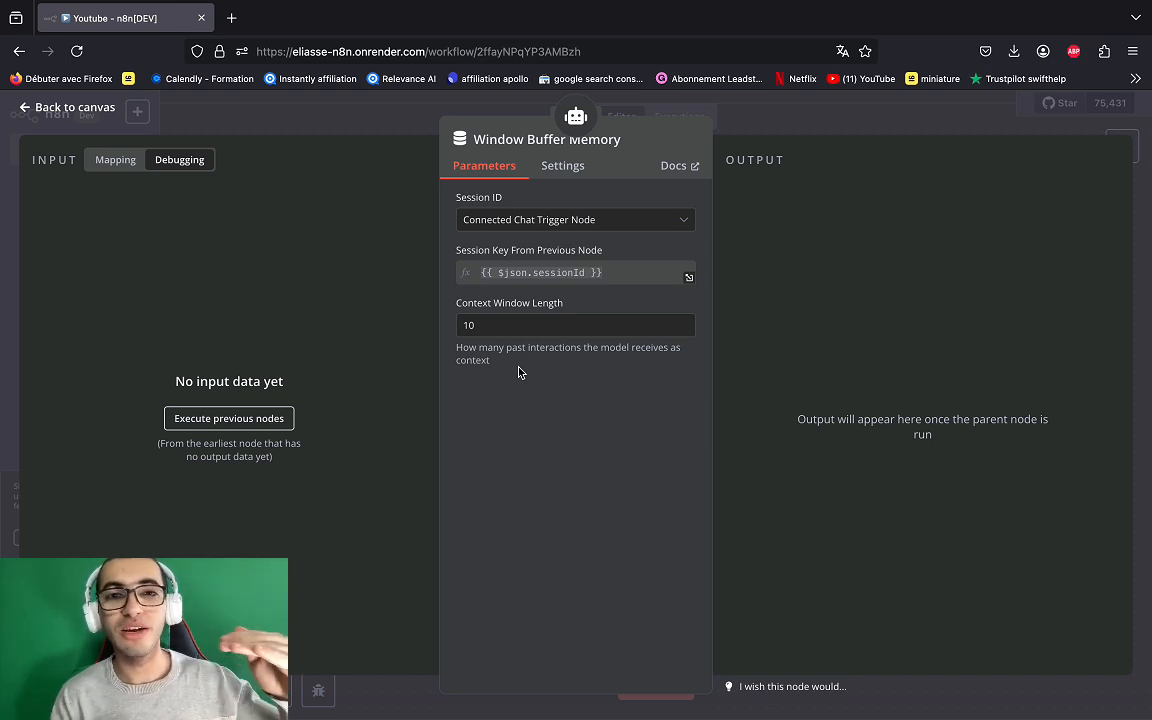
click(560, 324)
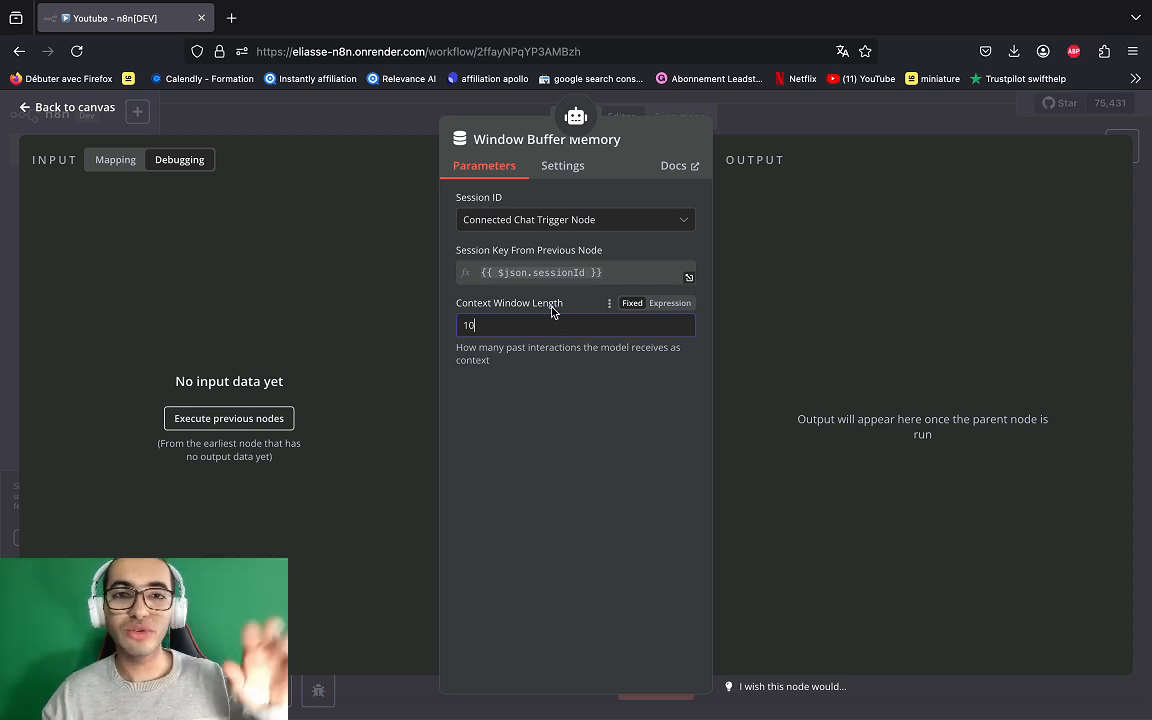
key(Escape)
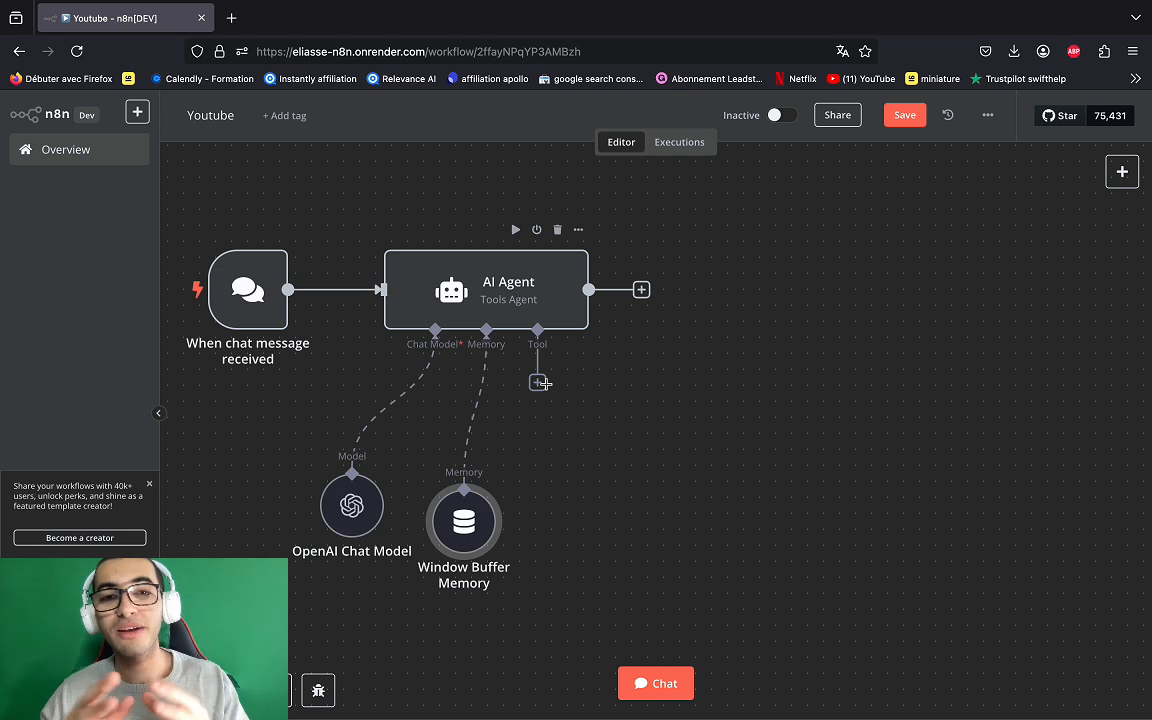
Browse the tools available for the AI Agent and attach the Google Calendar Tool.
click(538, 388)
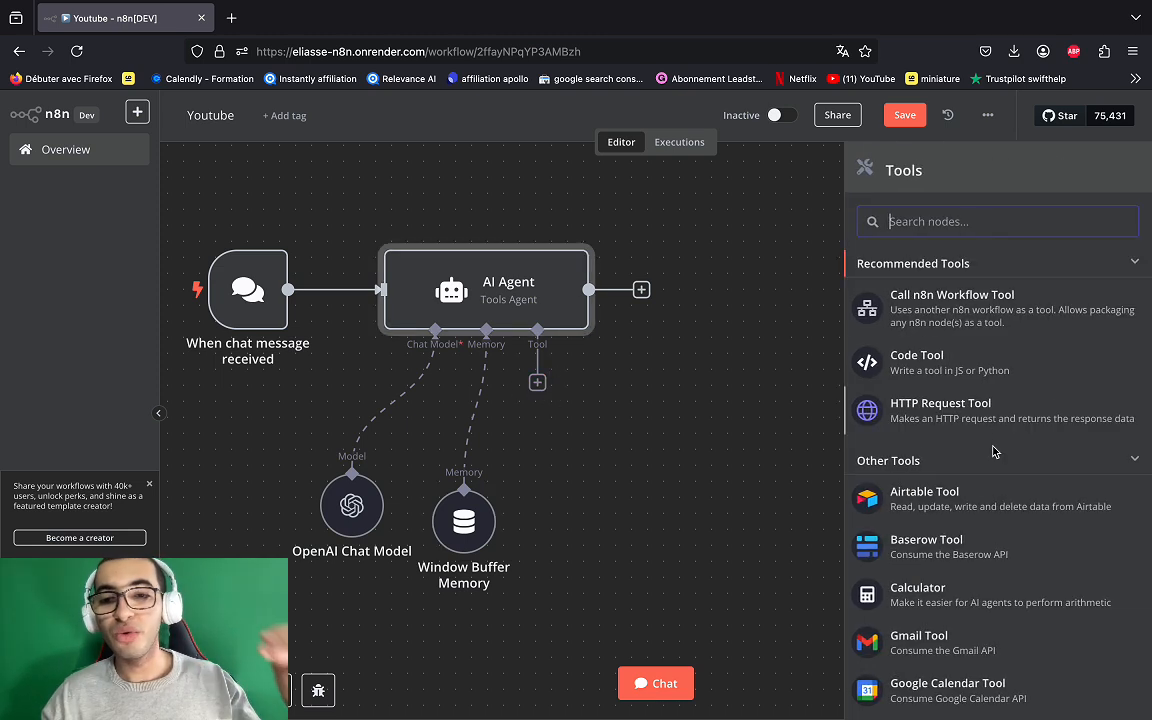
scroll(990, 460, down, 3)
scroll(988, 474, down, 3)
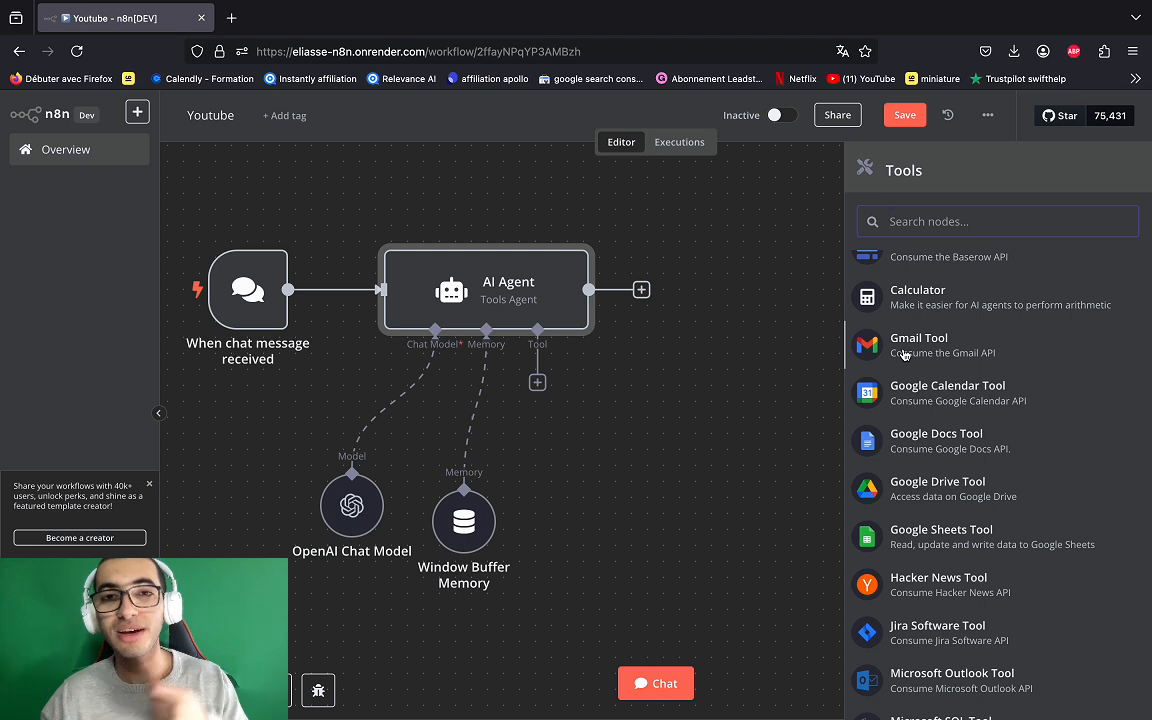
scroll(905, 355, down, 3)
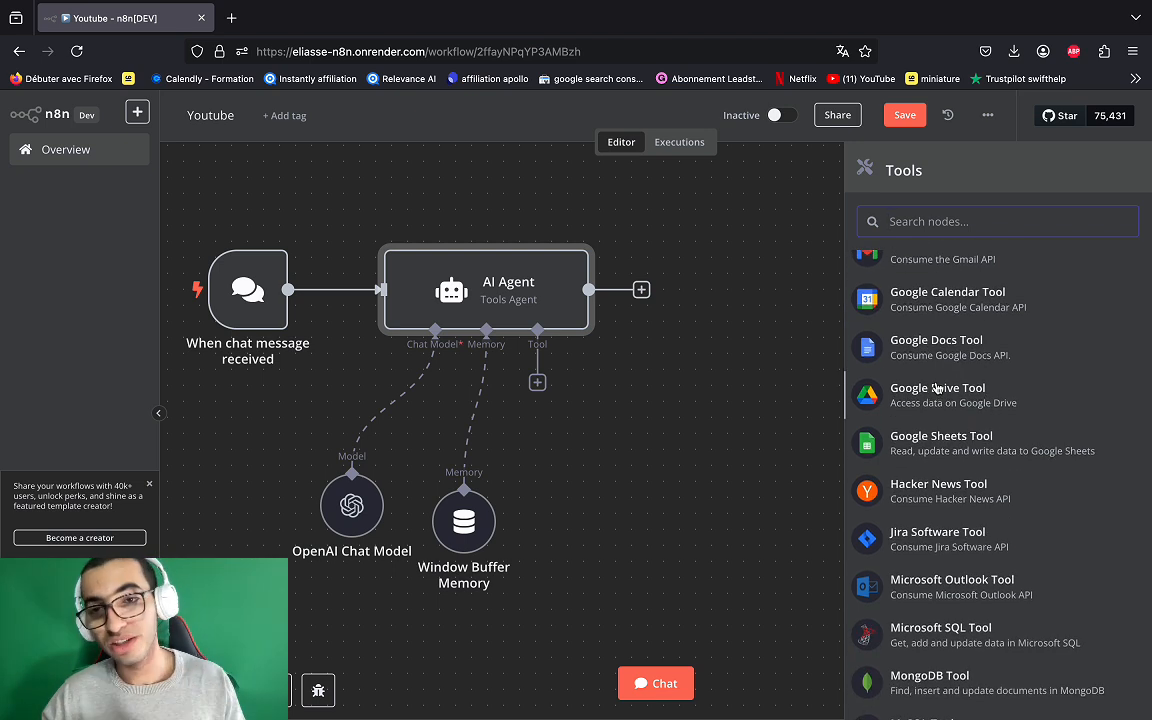
scroll(935, 450, up, 10)
scroll(926, 555, down, 2)
scroll(926, 557, down, 3)
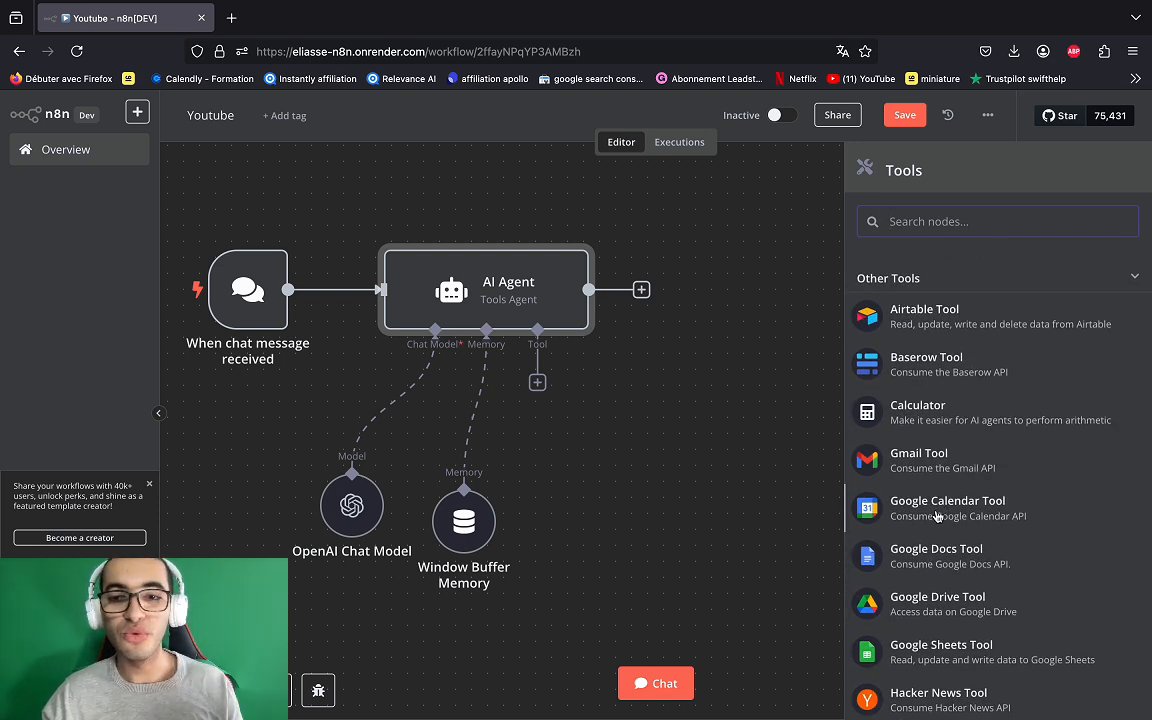
click(938, 510)
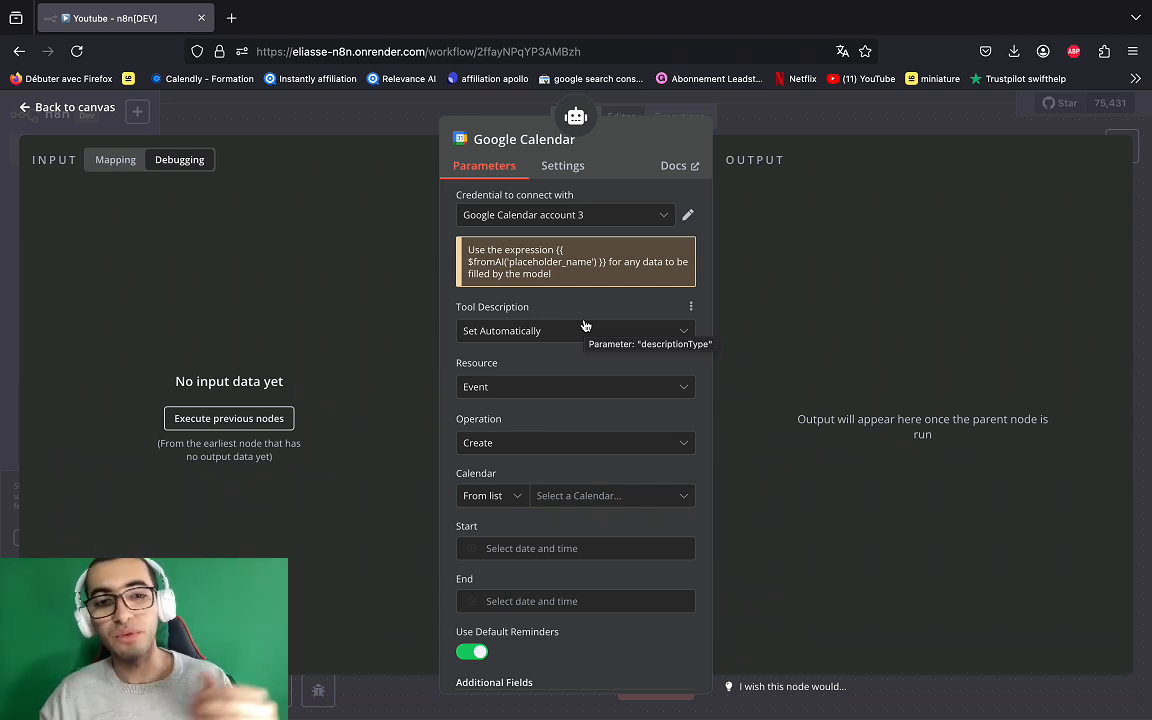
Configure the Google Calendar tool with the Event resource, the Create operation and the personal Gmail calendar from the list.
click(551, 388)
click(541, 449)
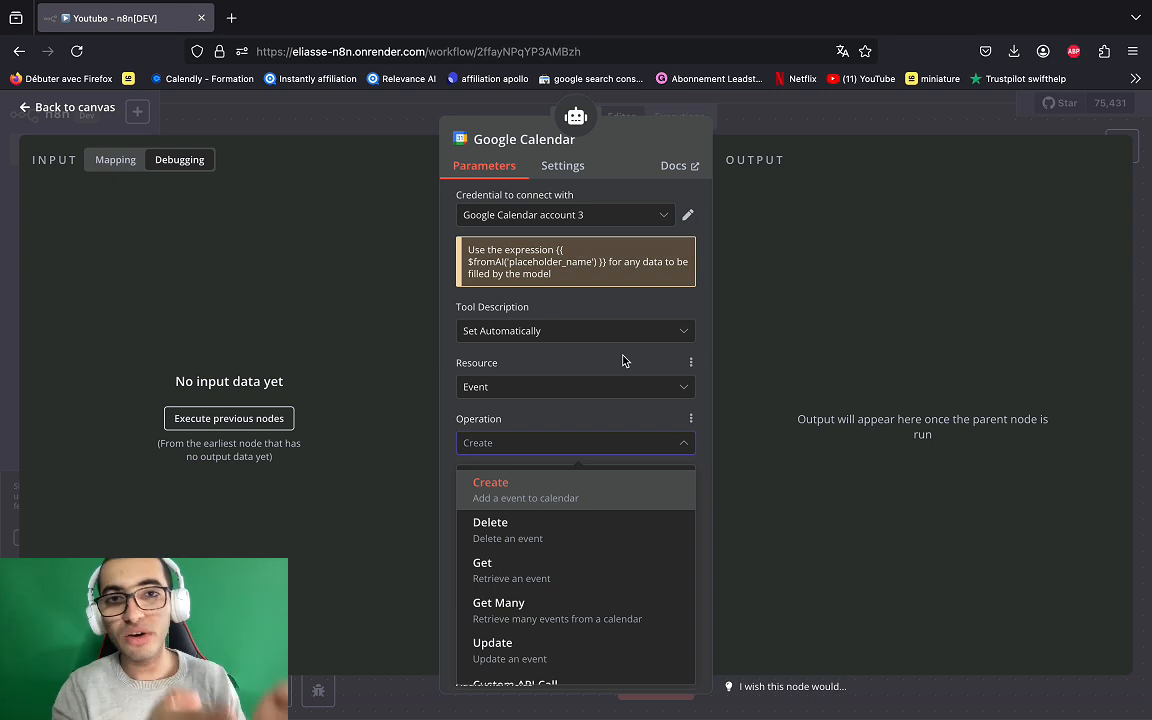
click(571, 474)
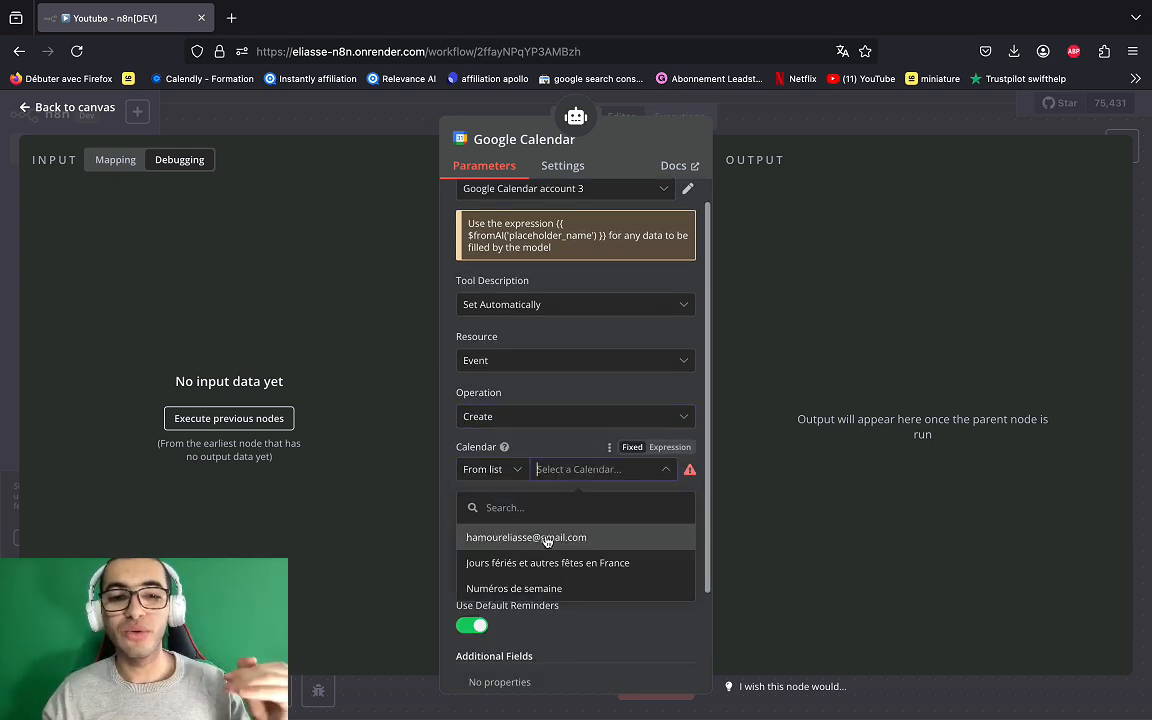
click(548, 537)
scroll(553, 432, up, 1)
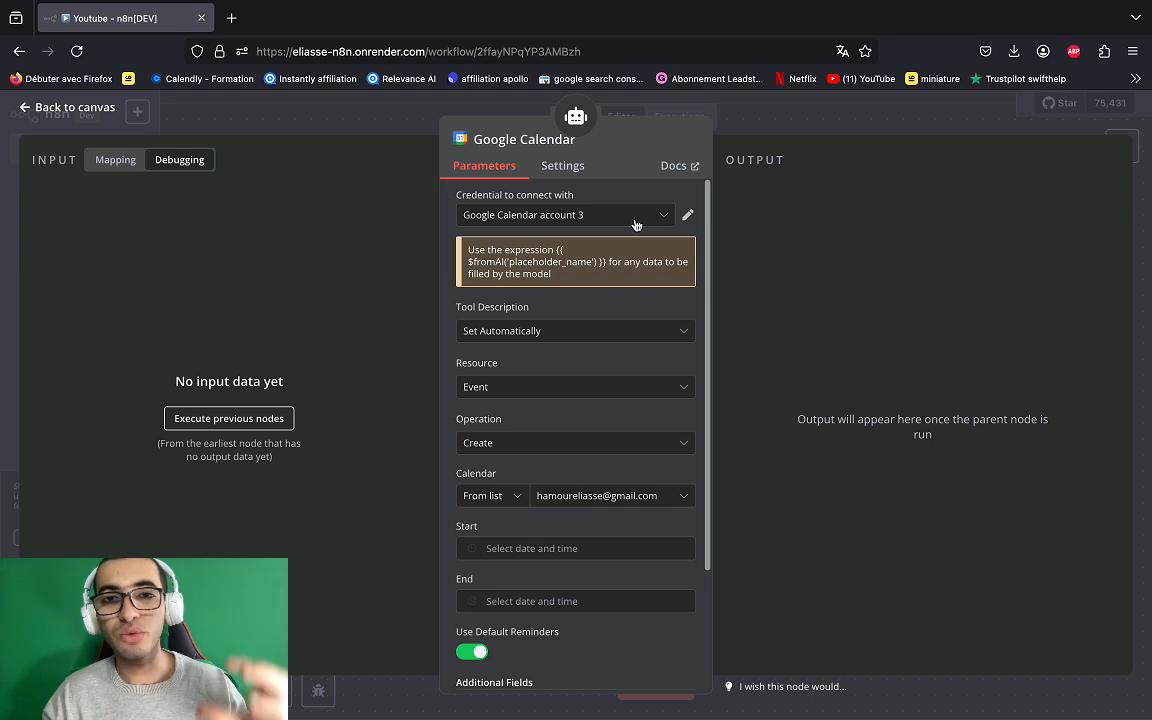
Copy {{ $fromAI('placeholder_name') }} from the Google Calendar node's hint and enter it as the expression for the Start field.
scroll(544, 345, down, 1)
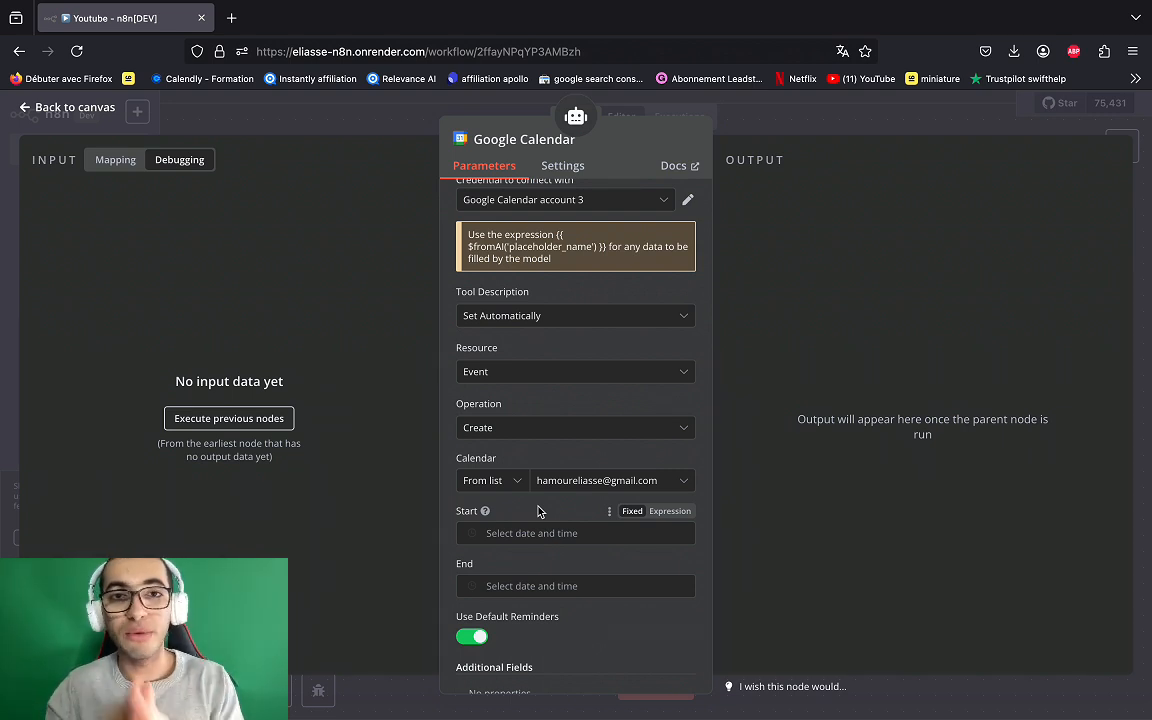
scroll(575, 330, up, 1)
drag(606, 262, 558, 250)
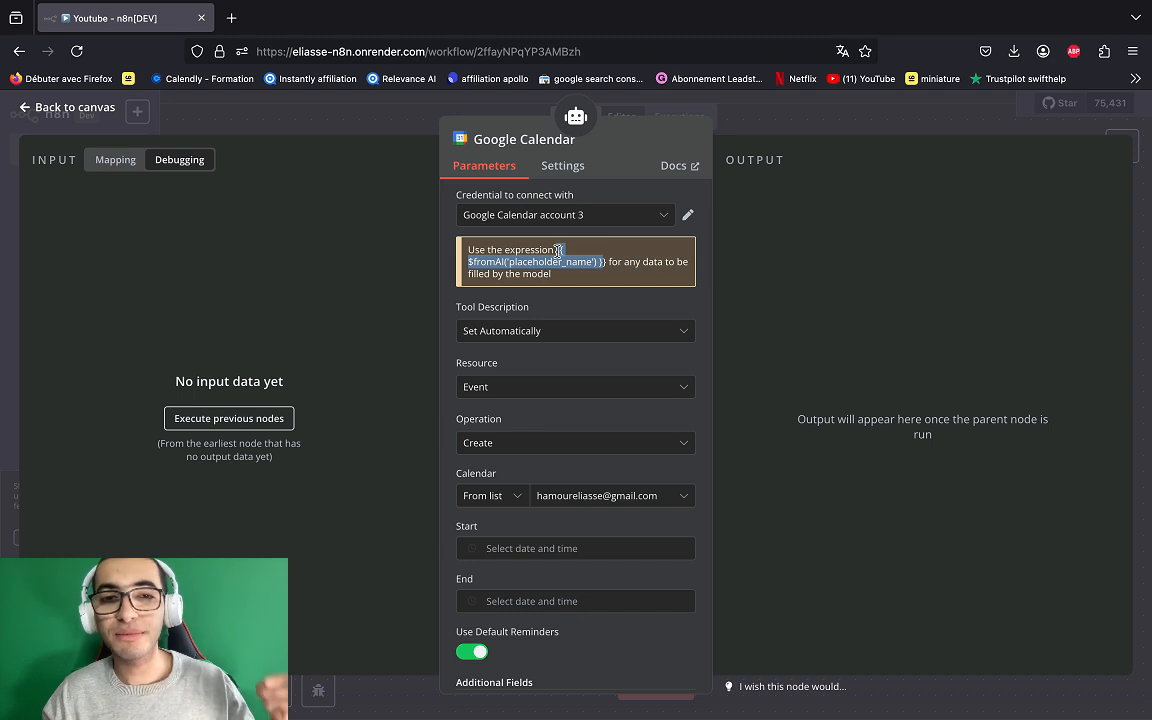
click(556, 251)
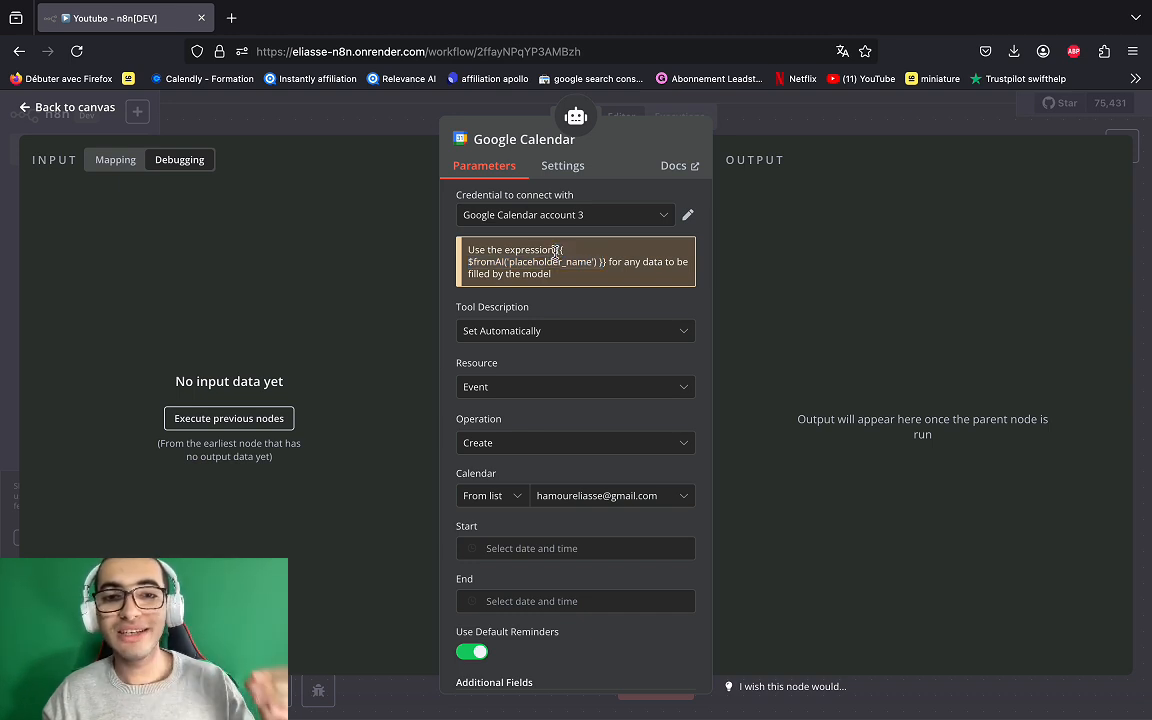
drag(556, 251, 606, 262)
key(ctrl+c)
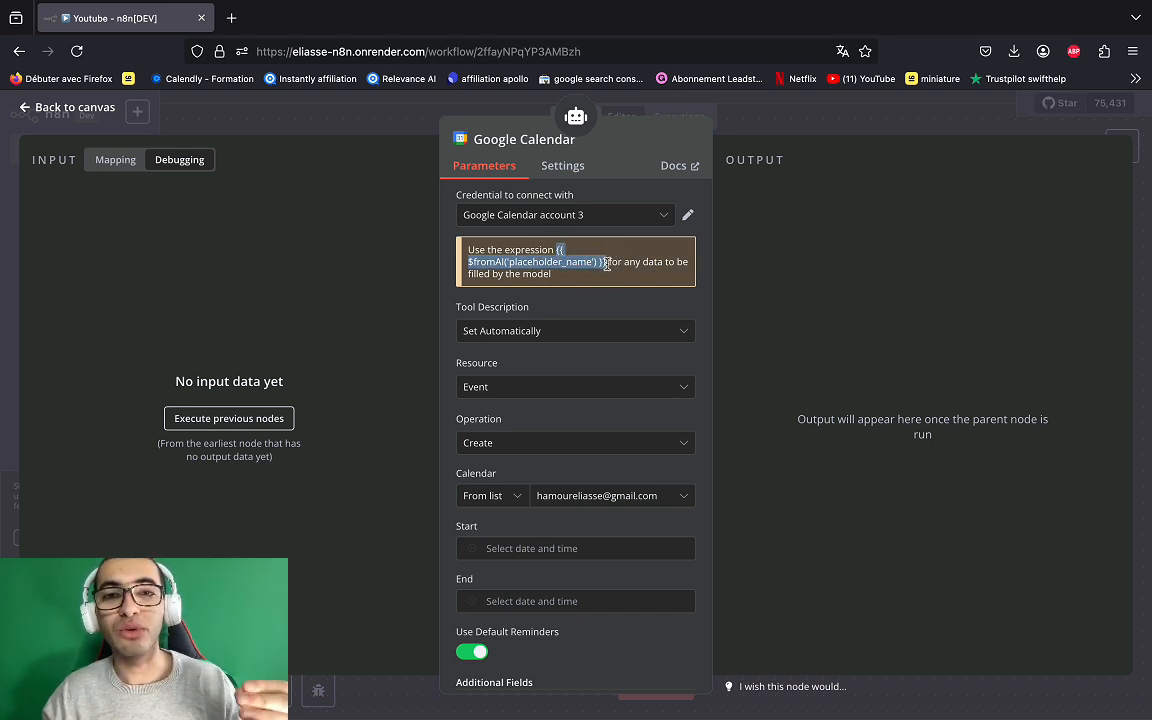
scroll(577, 488, down, 1)
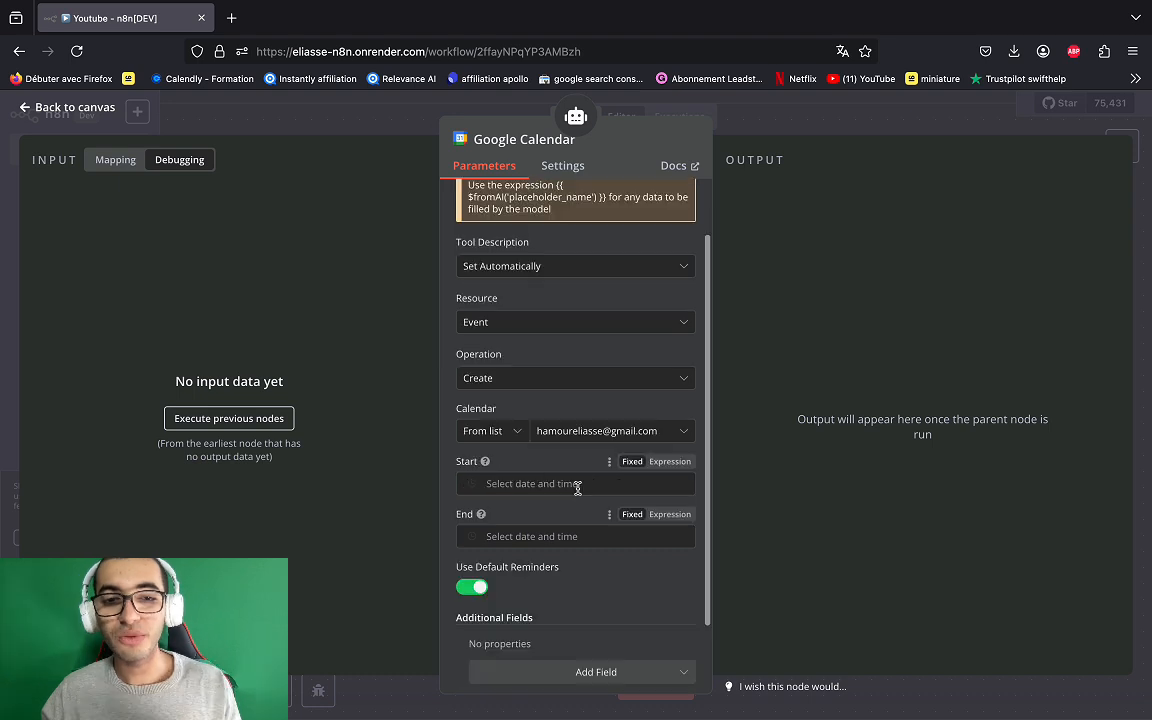
click(670, 462)
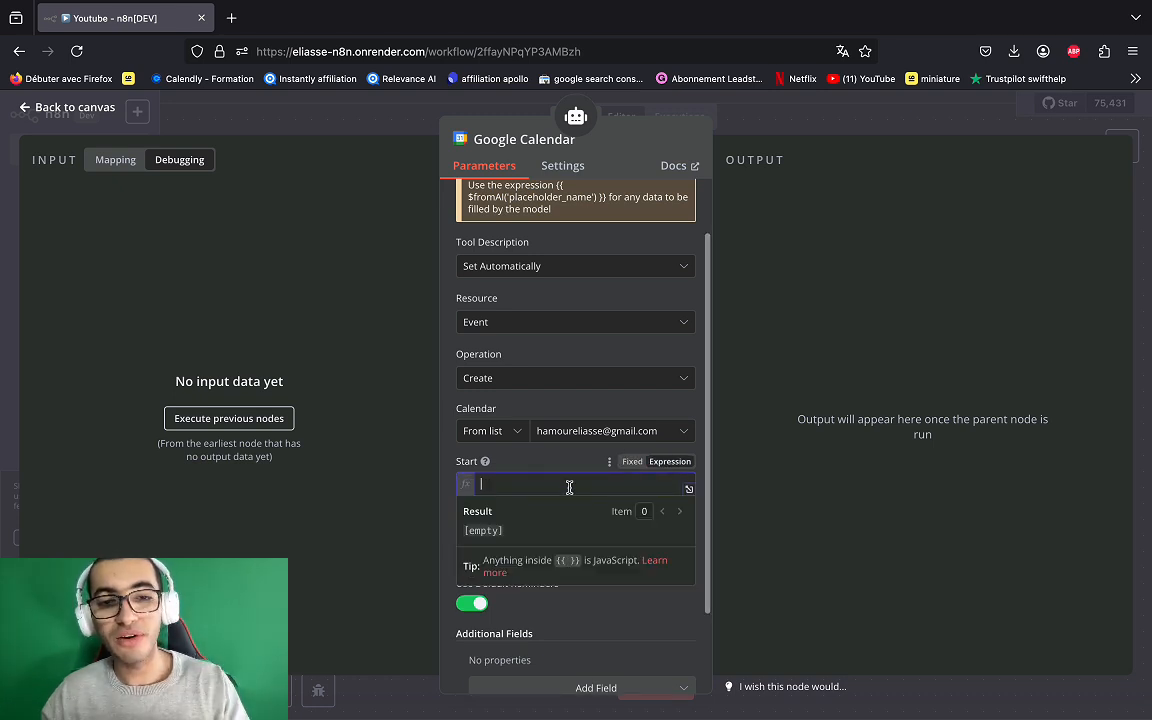
key(ctrl+v)
click(578, 465)
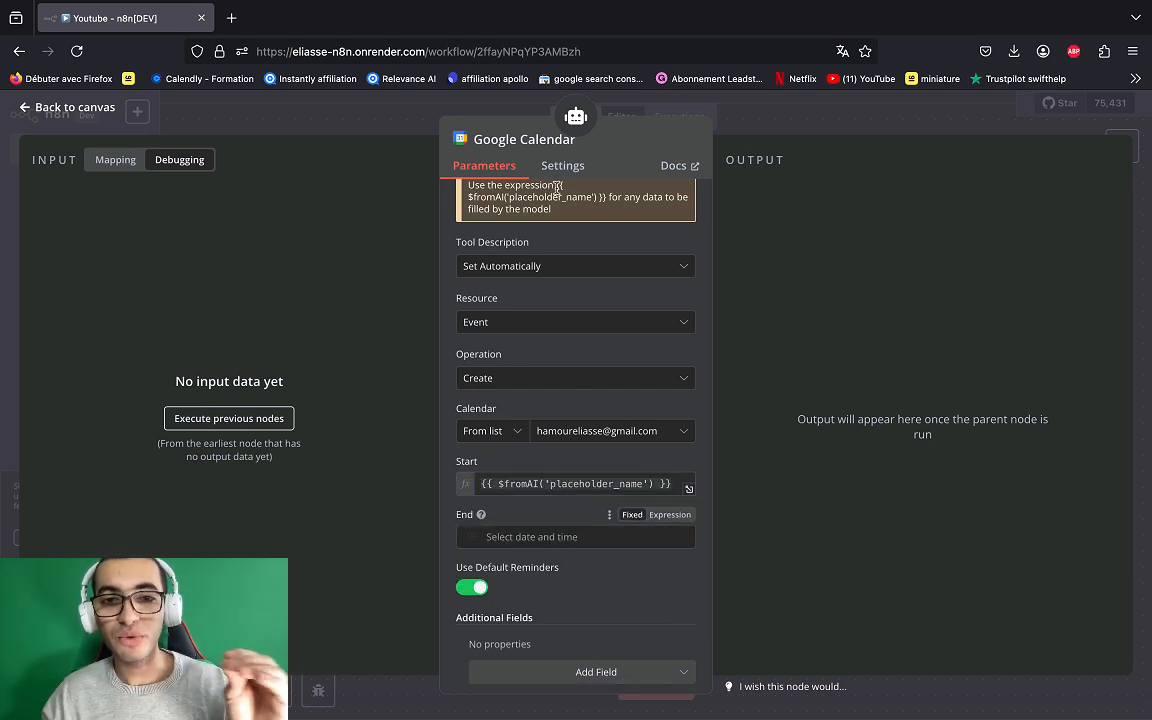
Switch the End field to an expression and fill it with the copied {{ $fromAI('placeholder_name') }}.
scroll(602, 202, down, 1)
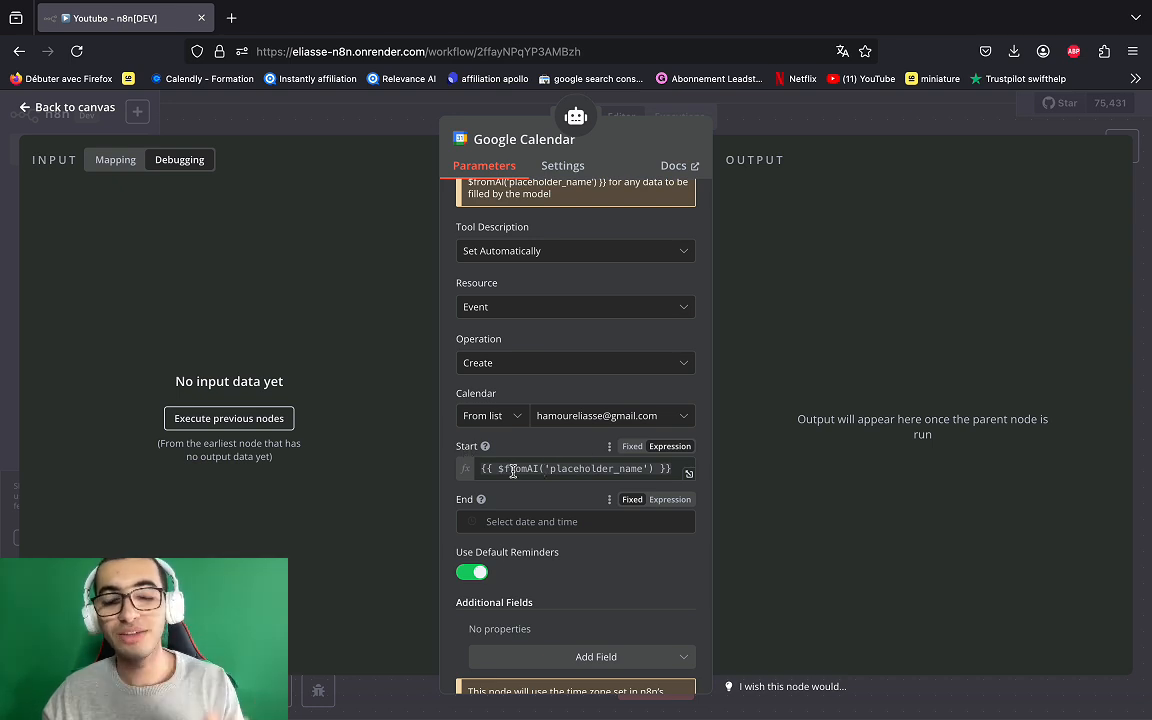
mouse_move(513, 470)
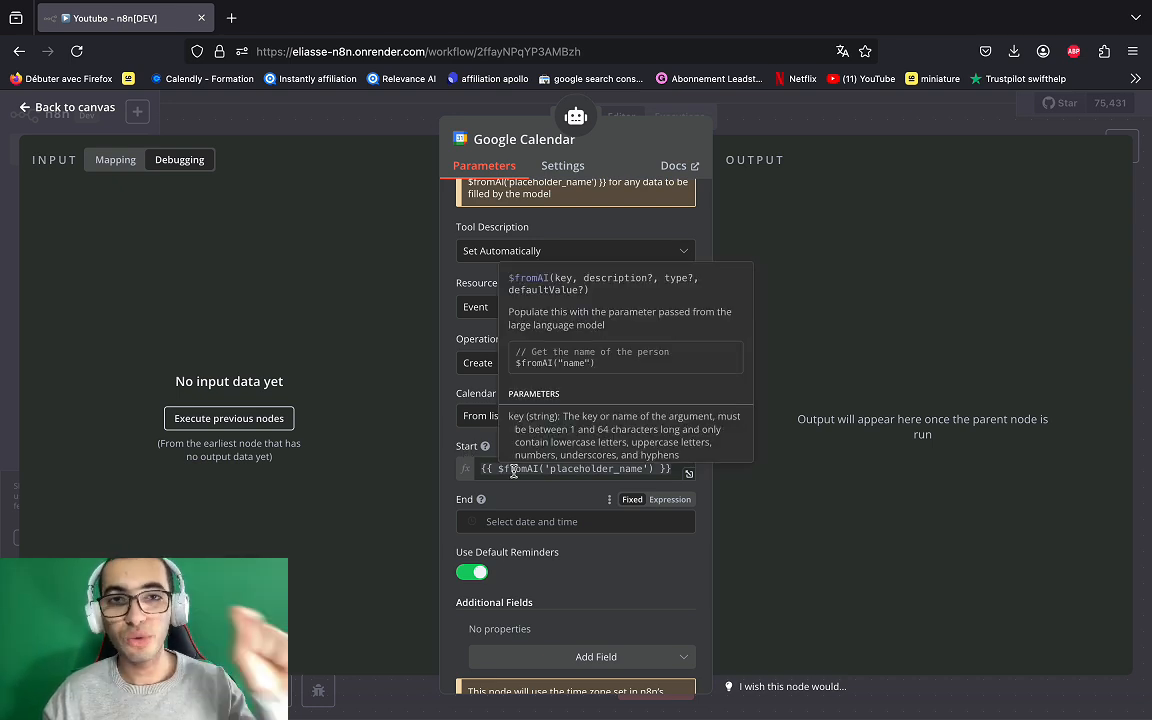
click(671, 500)
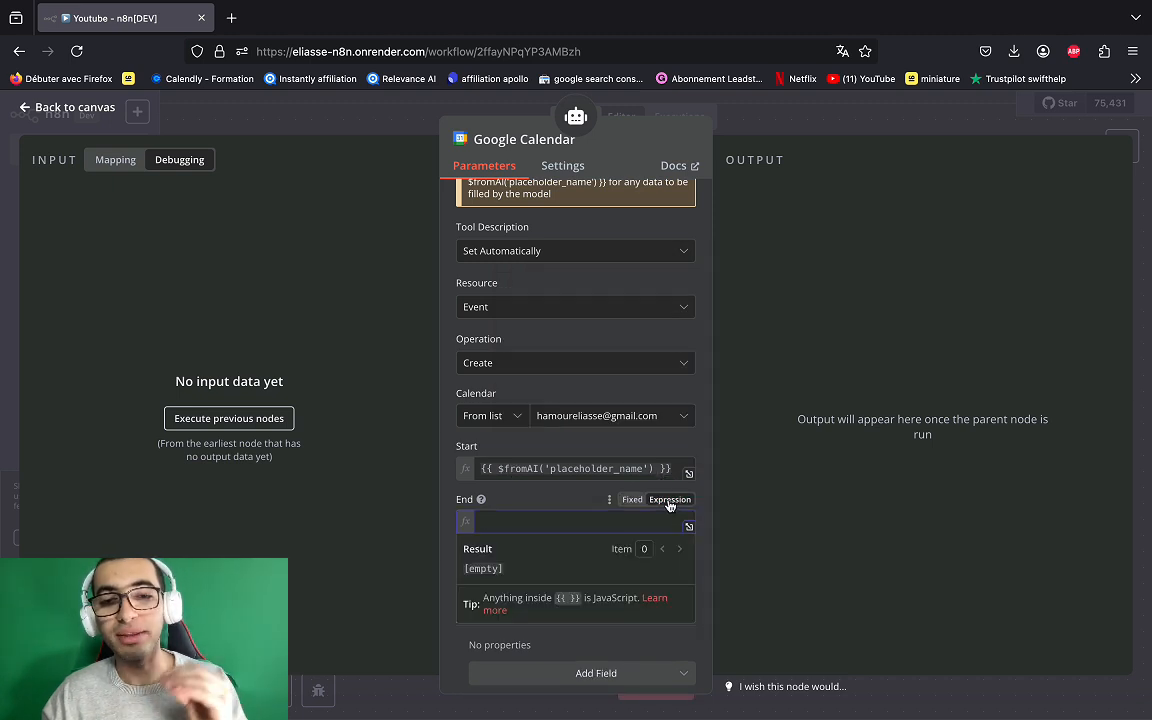
key(ctrl+v)
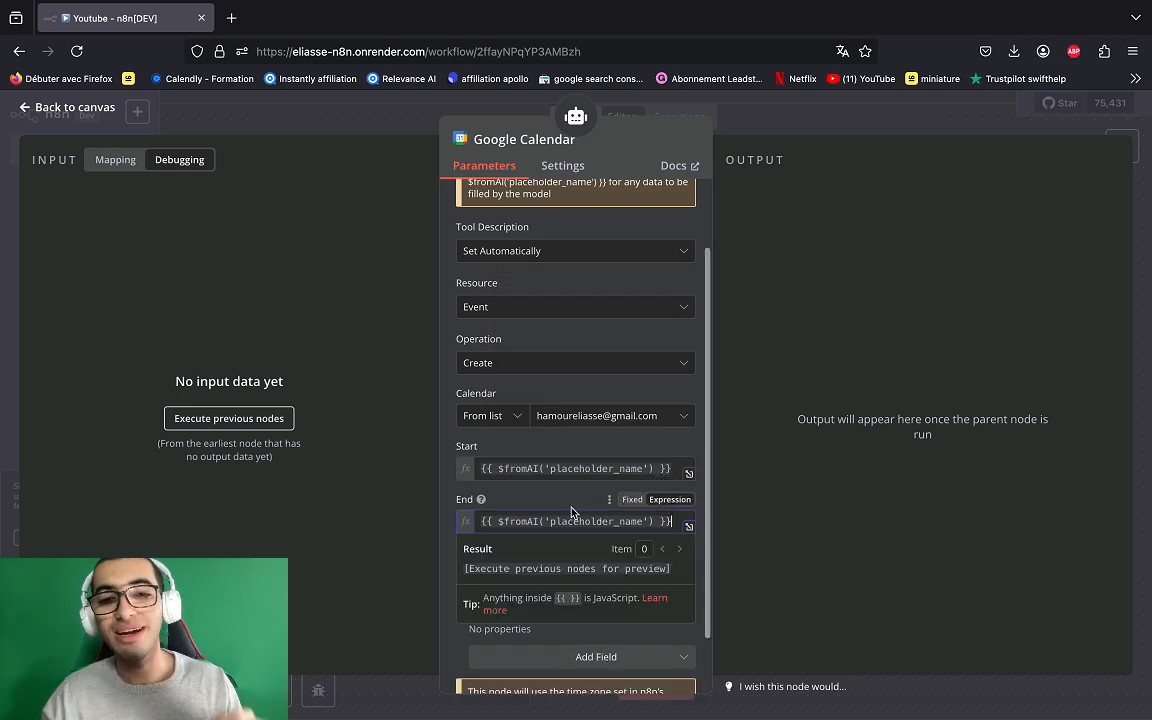
click(577, 501)
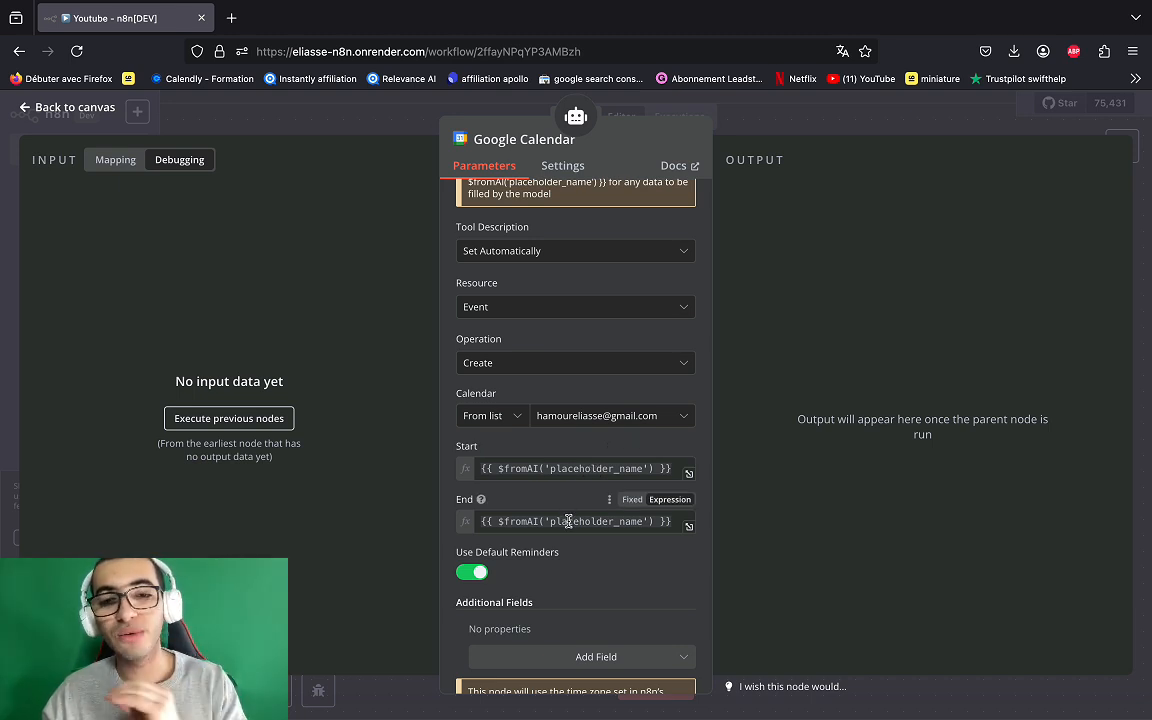
Replace the placeholder key in the Start expression with start_date.
double_click(562, 470)
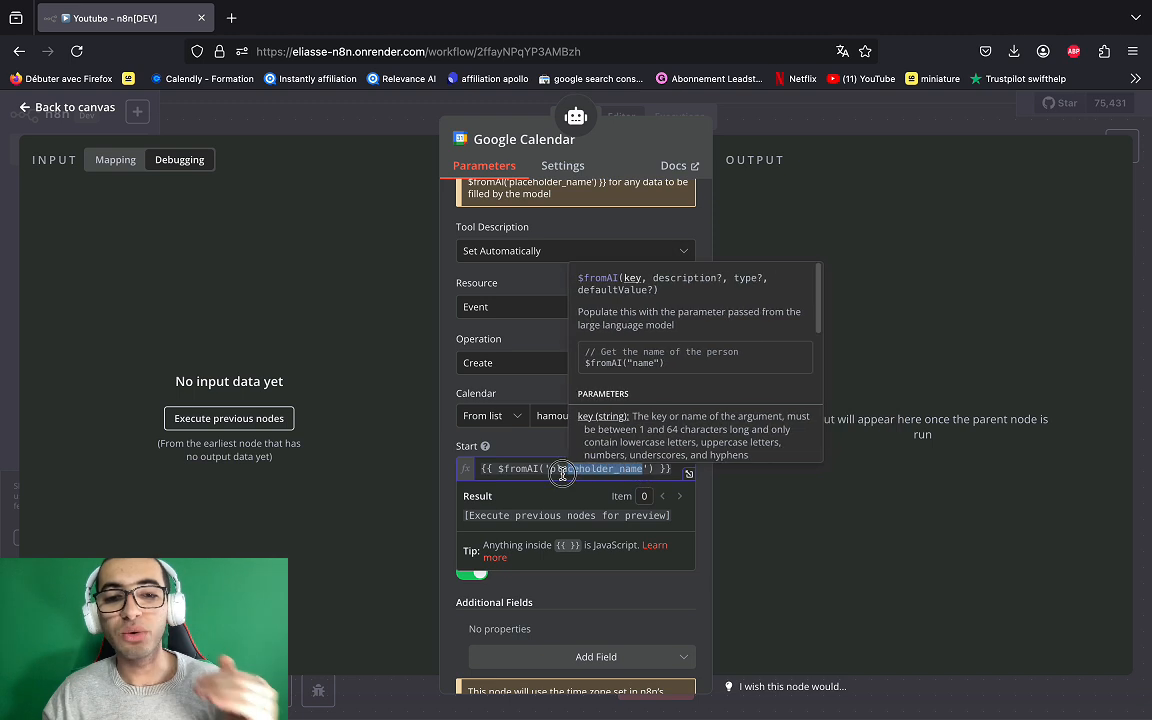
key(BackSpace)
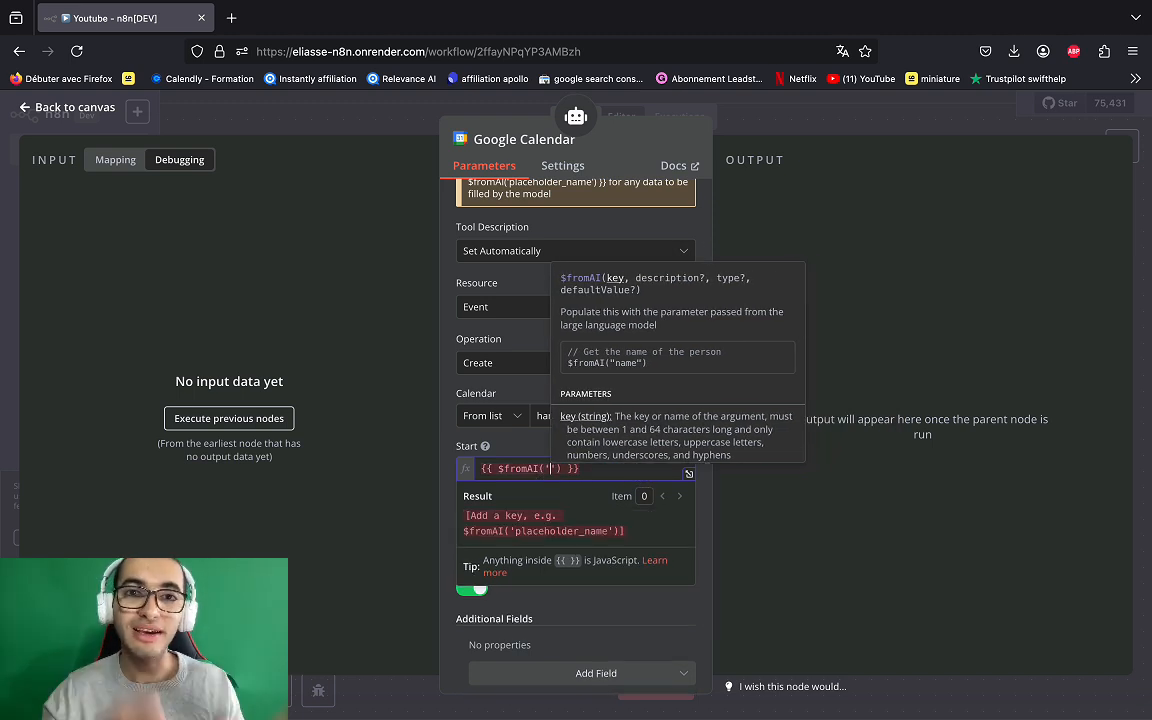
text(start_)
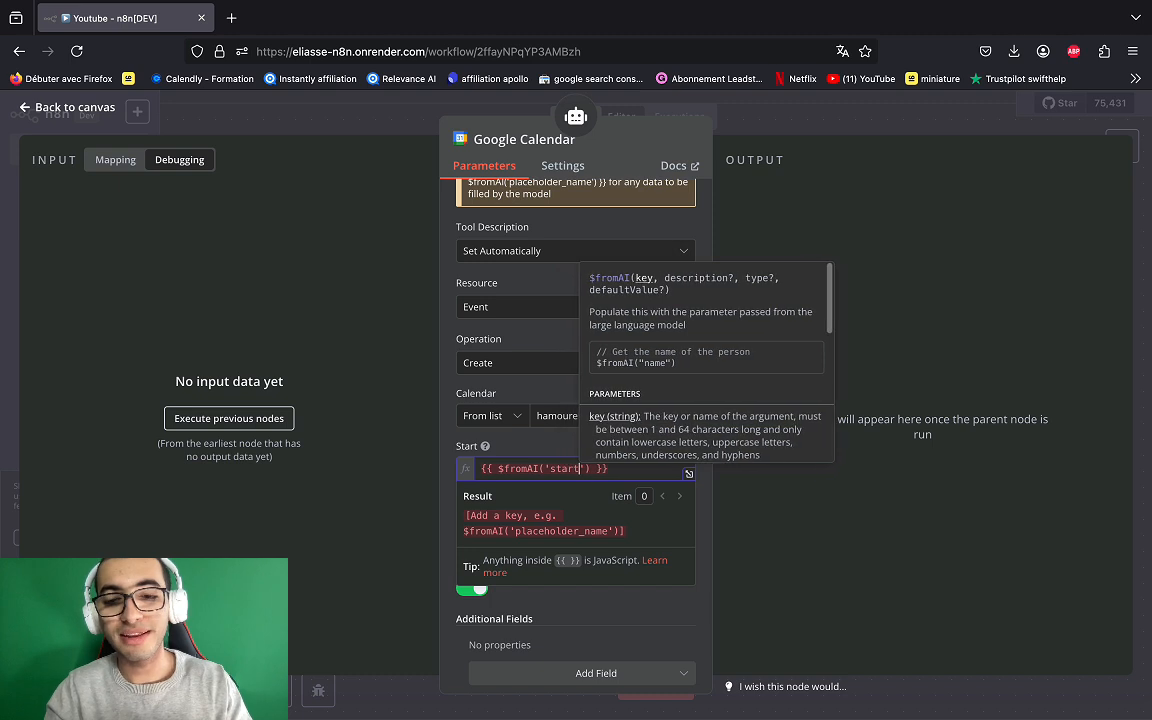
text(date)
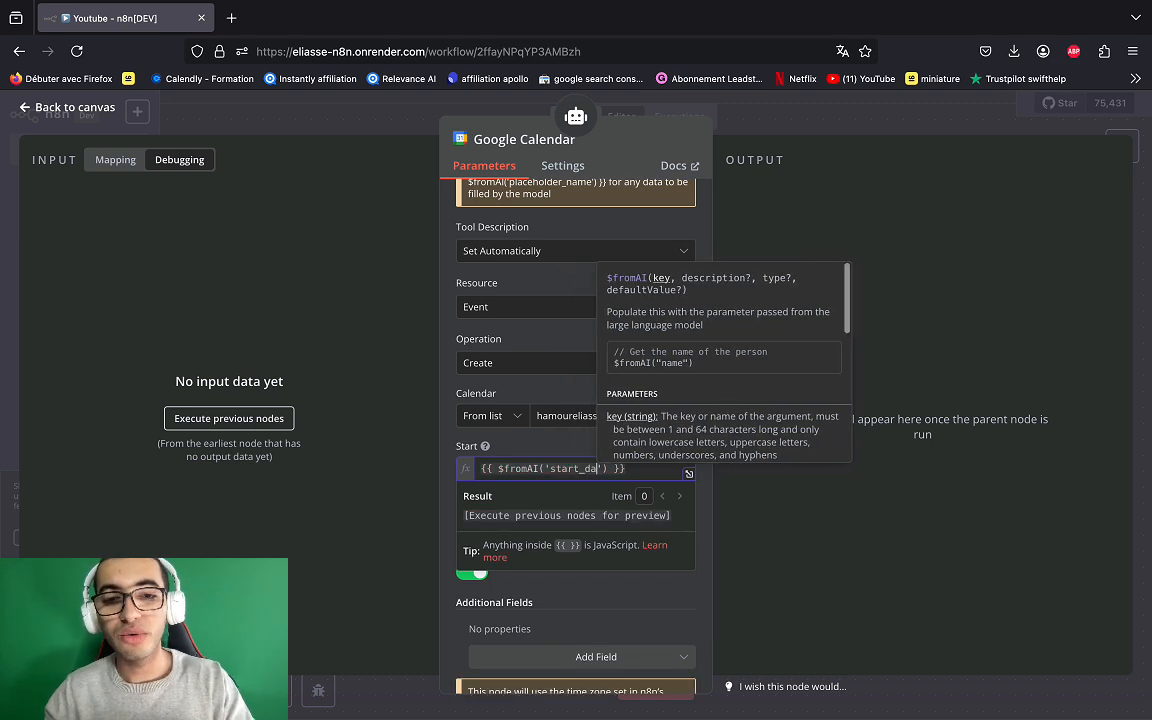
click(546, 450)
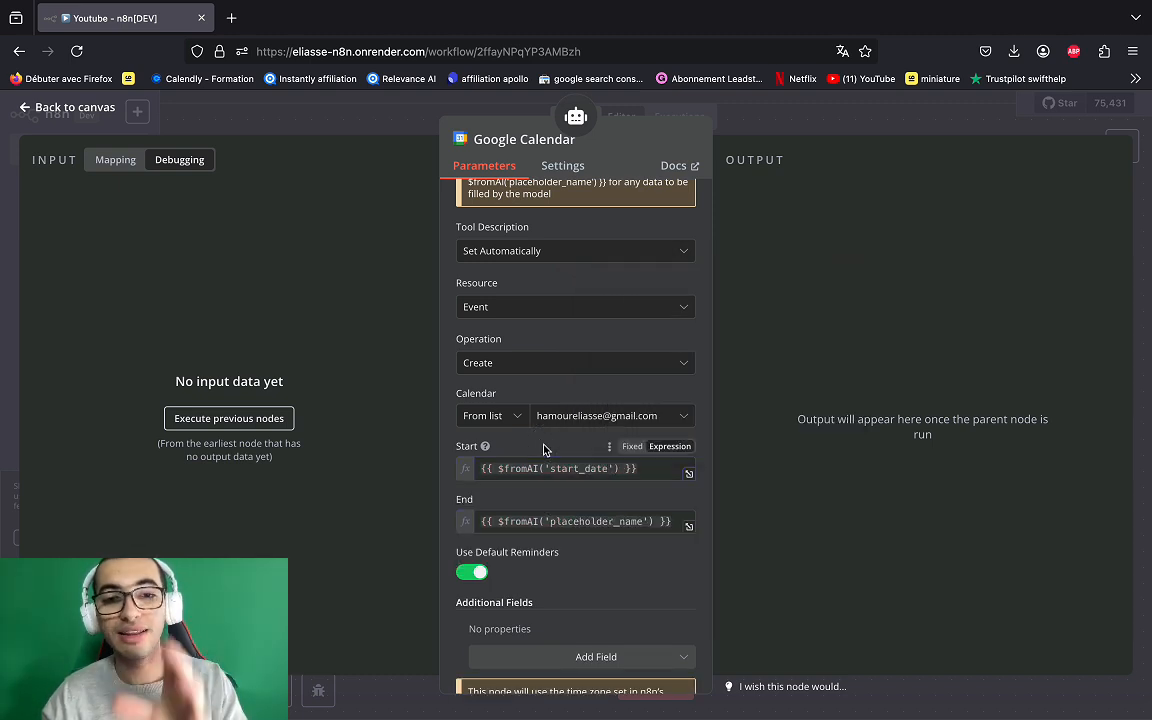
Replace the placeholder key in the End expression with End_date and return to the canvas.
double_click(645, 522)
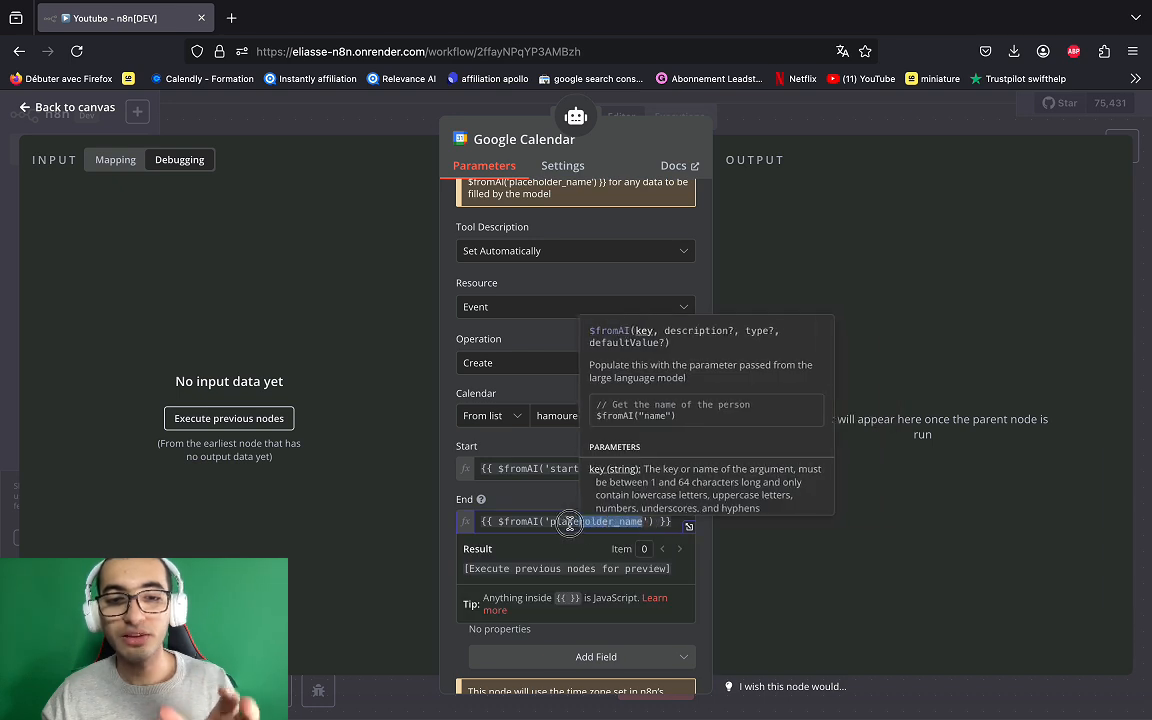
key(BackSpace)
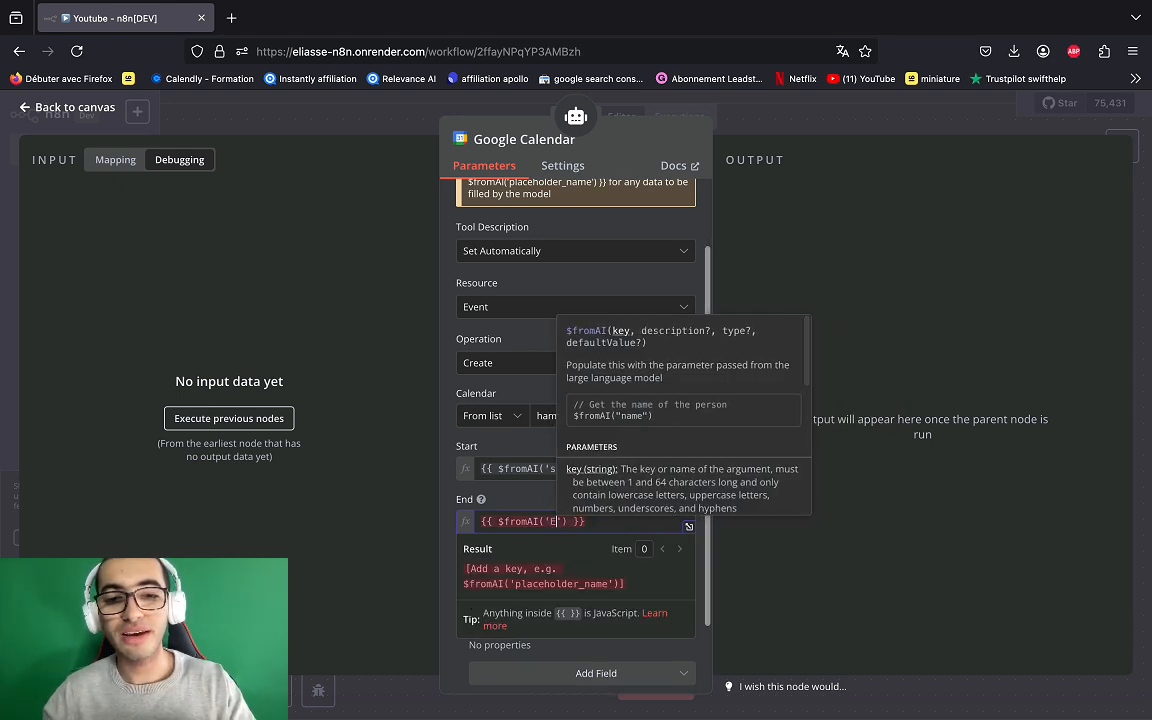
text(End_)
text(date)
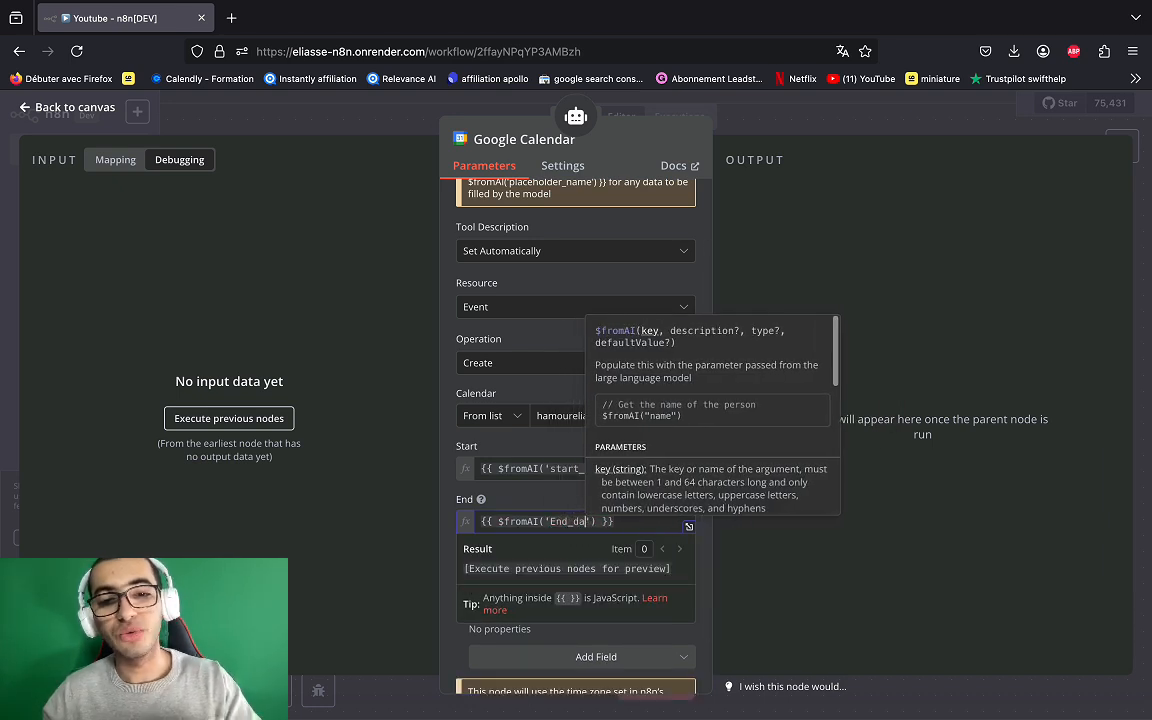
click(553, 446)
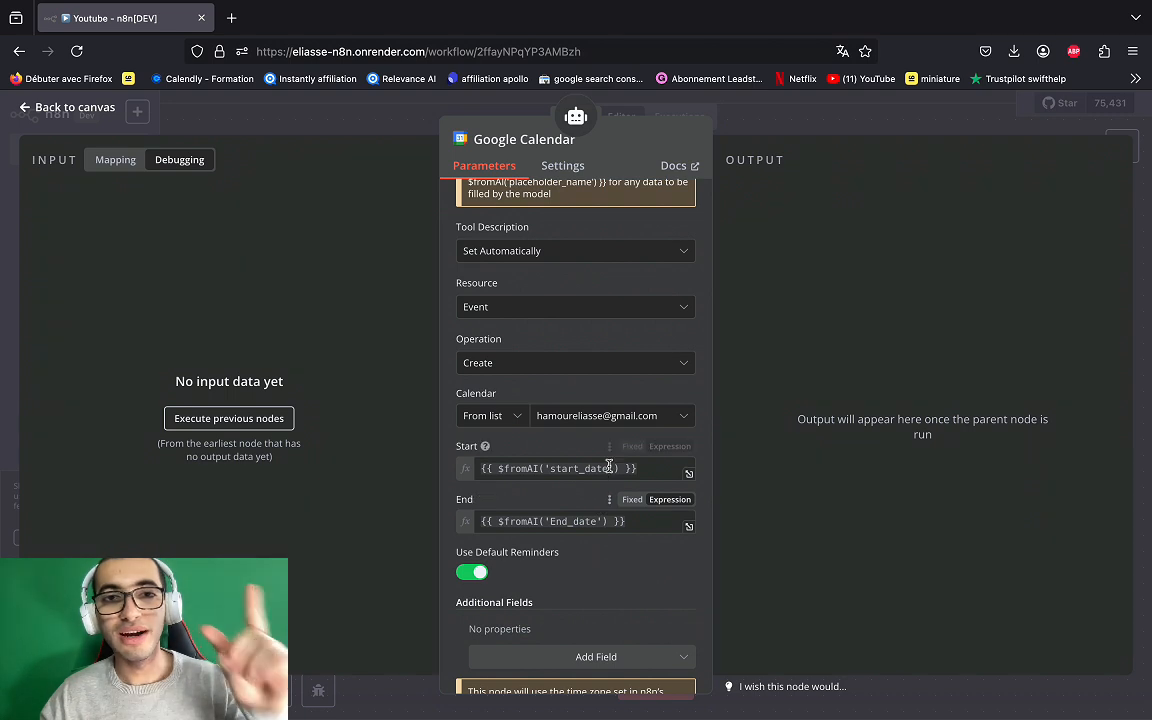
click(128, 108)
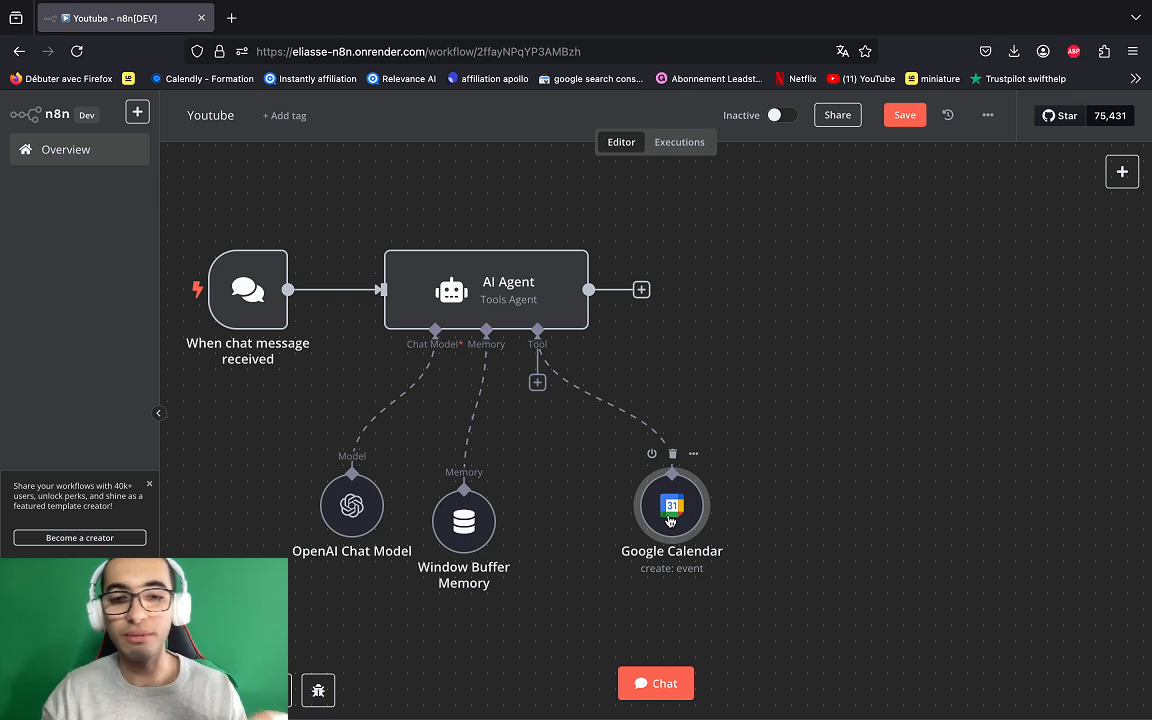
Browse the other tools available for the AI Agent and move the Google Calendar node level with the Window Buffer Memory.
click(537, 383)
scroll(912, 480, down, 3)
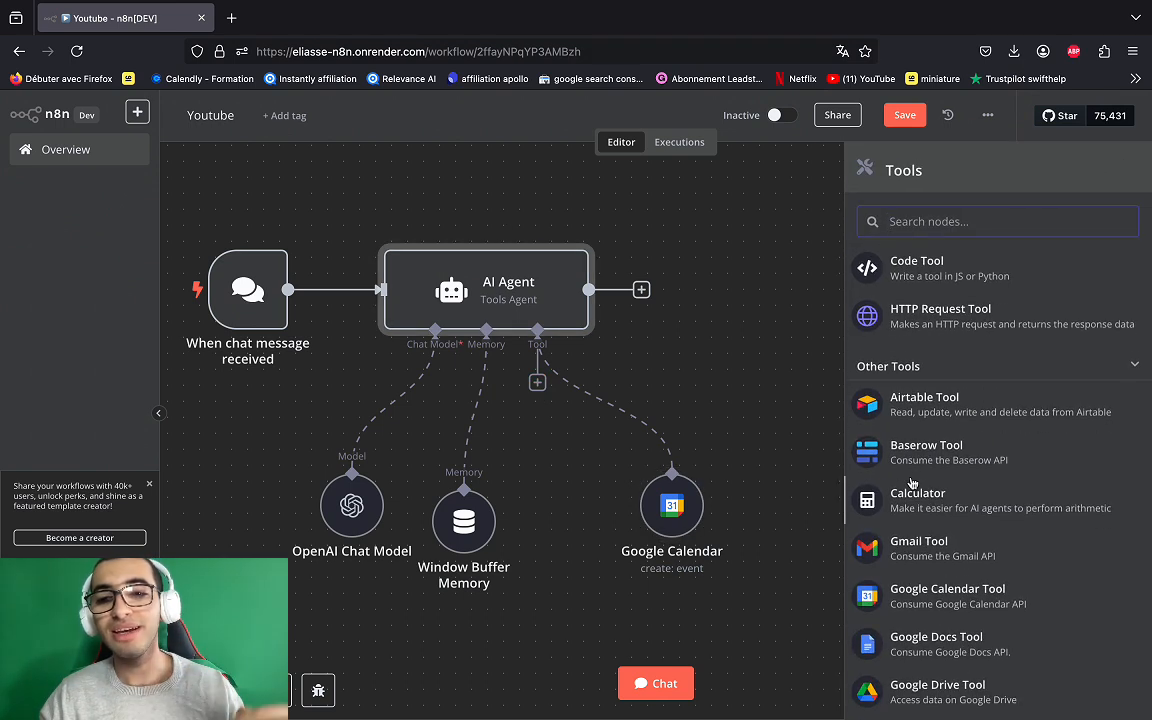
scroll(912, 480, down, 2)
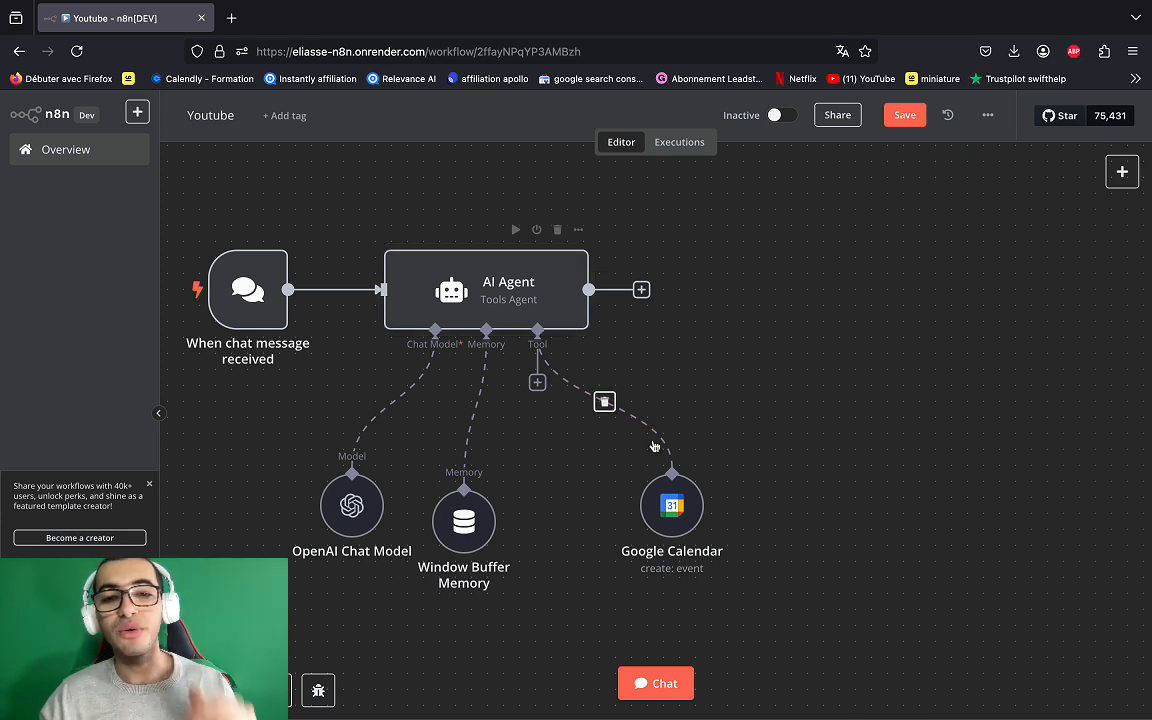
drag(687, 518, 655, 533)
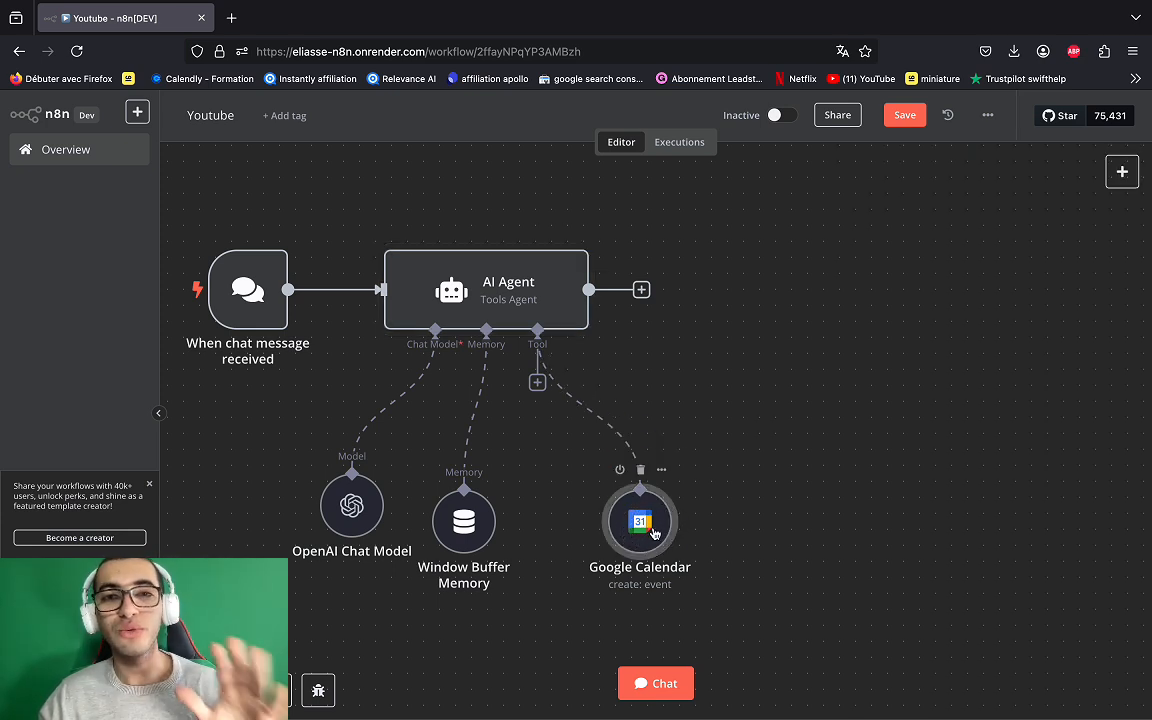
Give the AI Agent a French System Message: create a calendar event at the stated start date, with the end date 30 minutes after it.
click(505, 305)
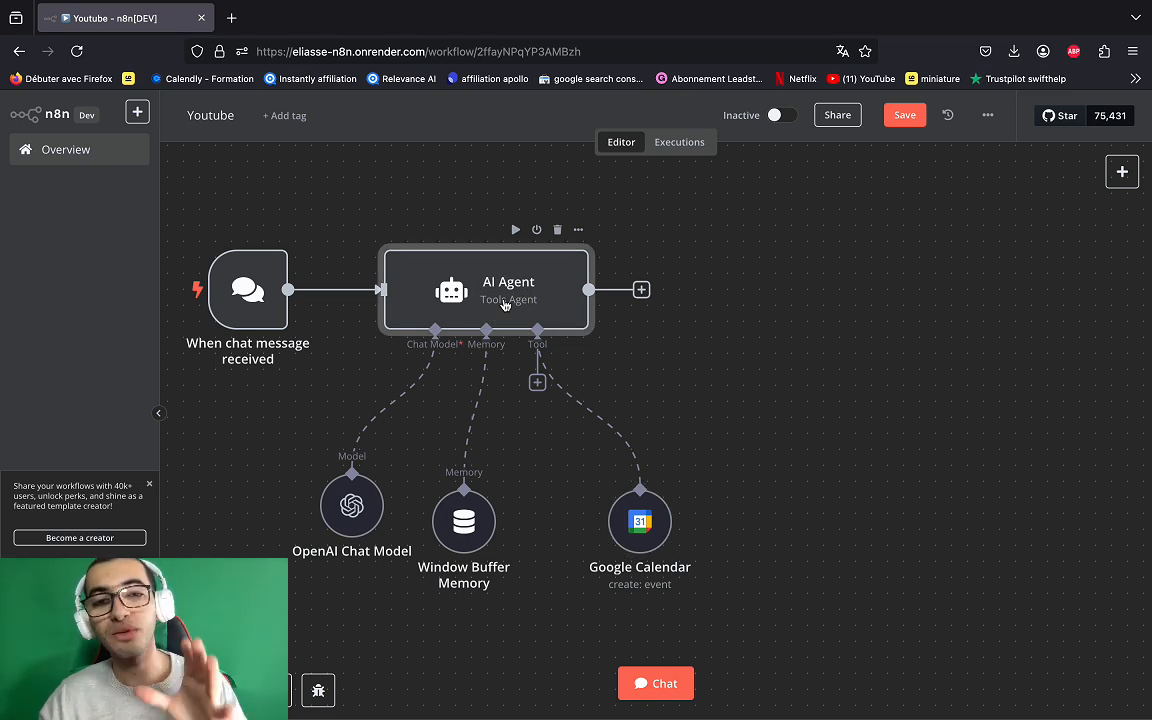
double_click(505, 305)
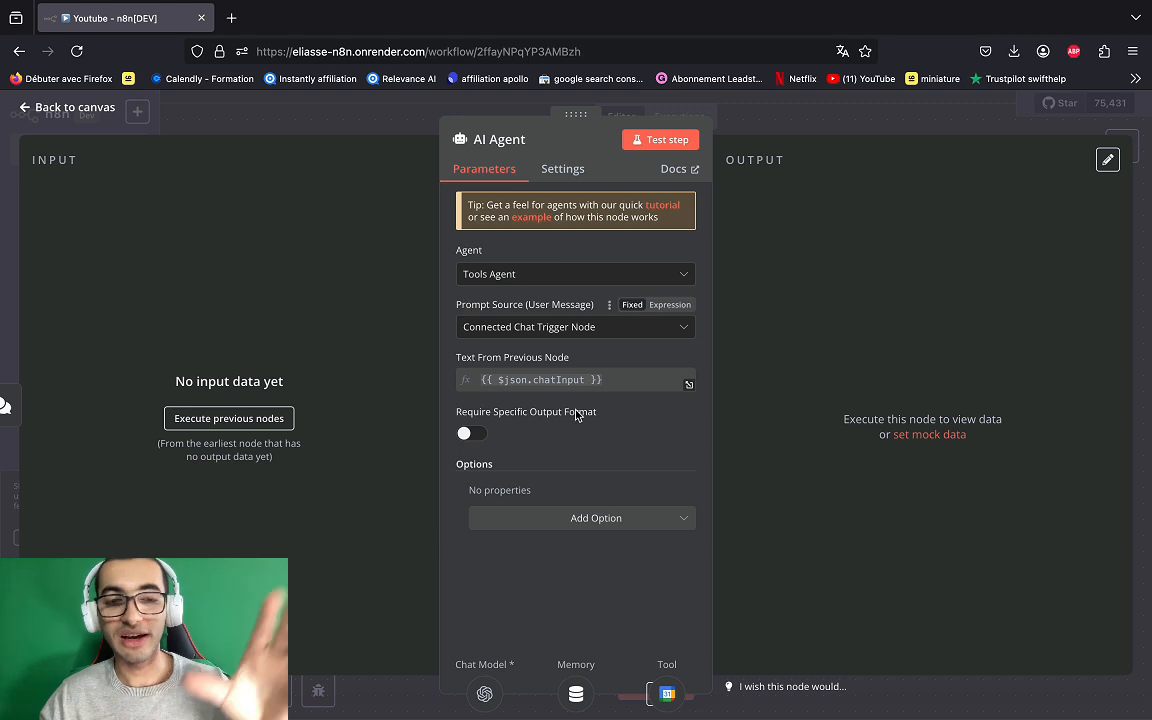
click(573, 528)
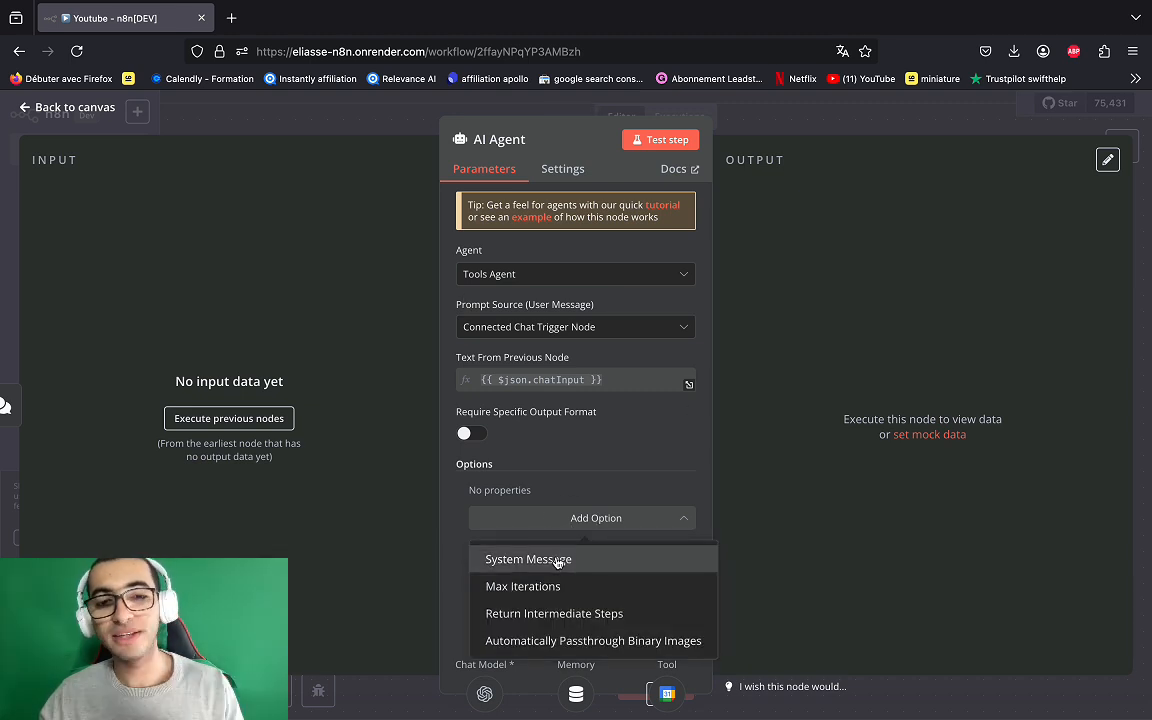
click(557, 560)
drag(640, 506, 472, 497)
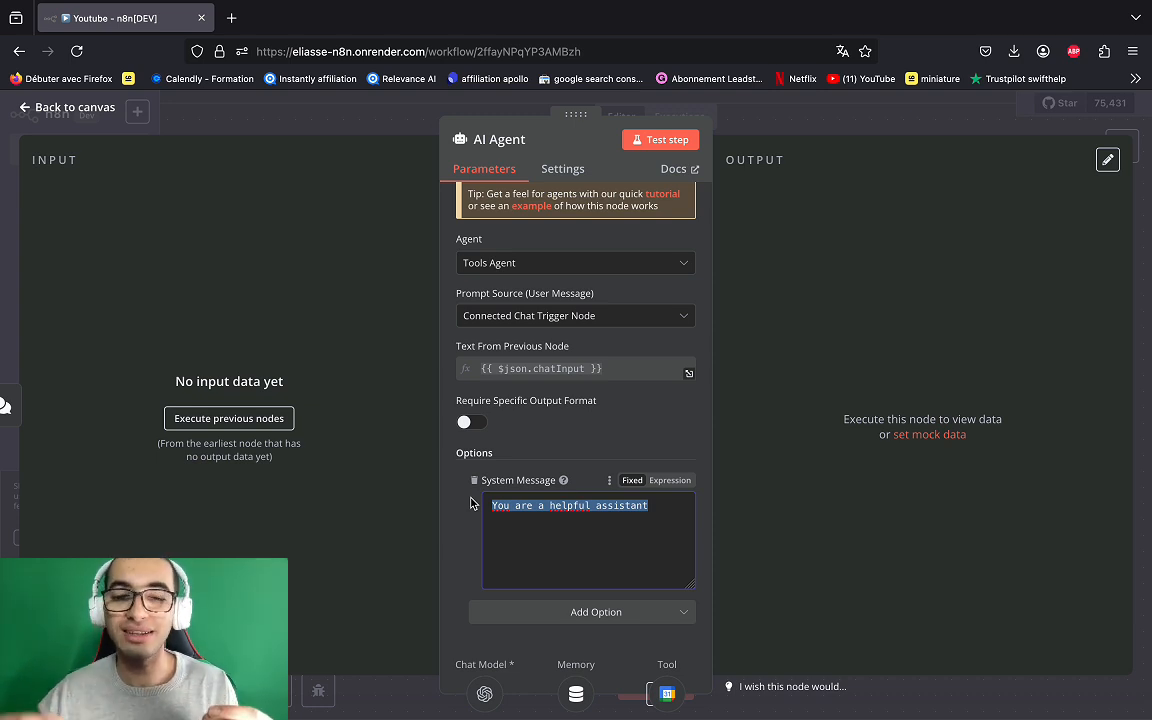
text(Tu dois créer un évènement dans le calendrier à la date de début que je t'indique et pour la date de fin c'est 30 minutes après la date de début .)
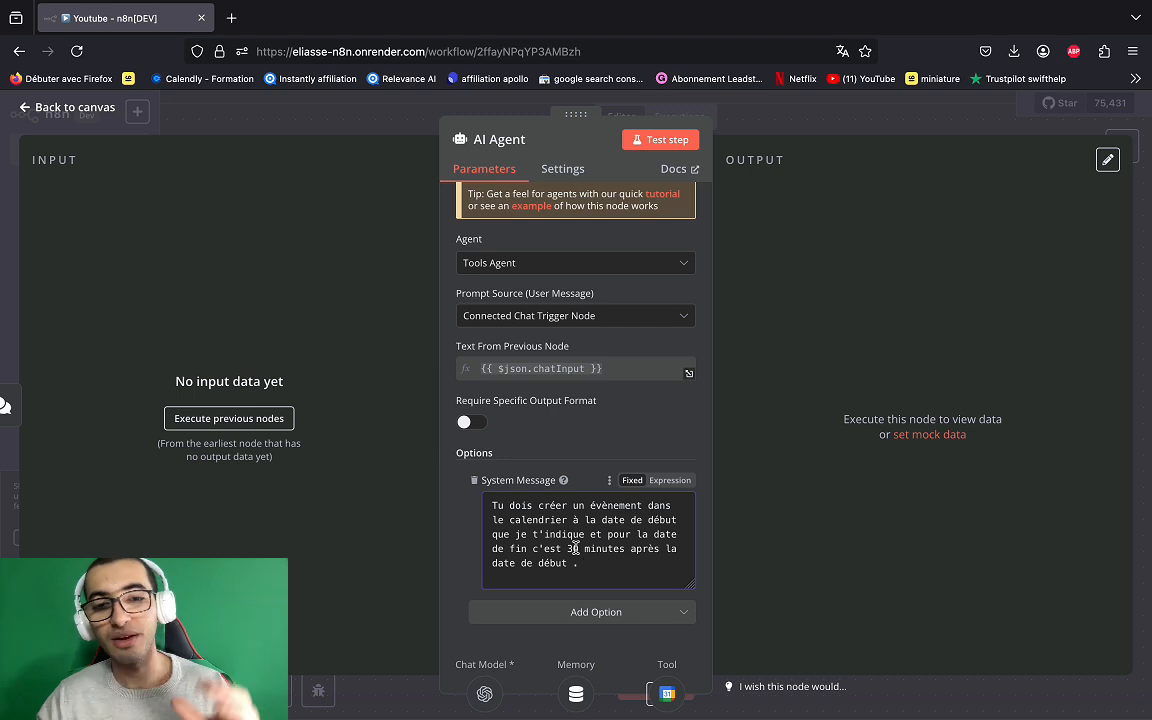
drag(591, 558, 494, 504)
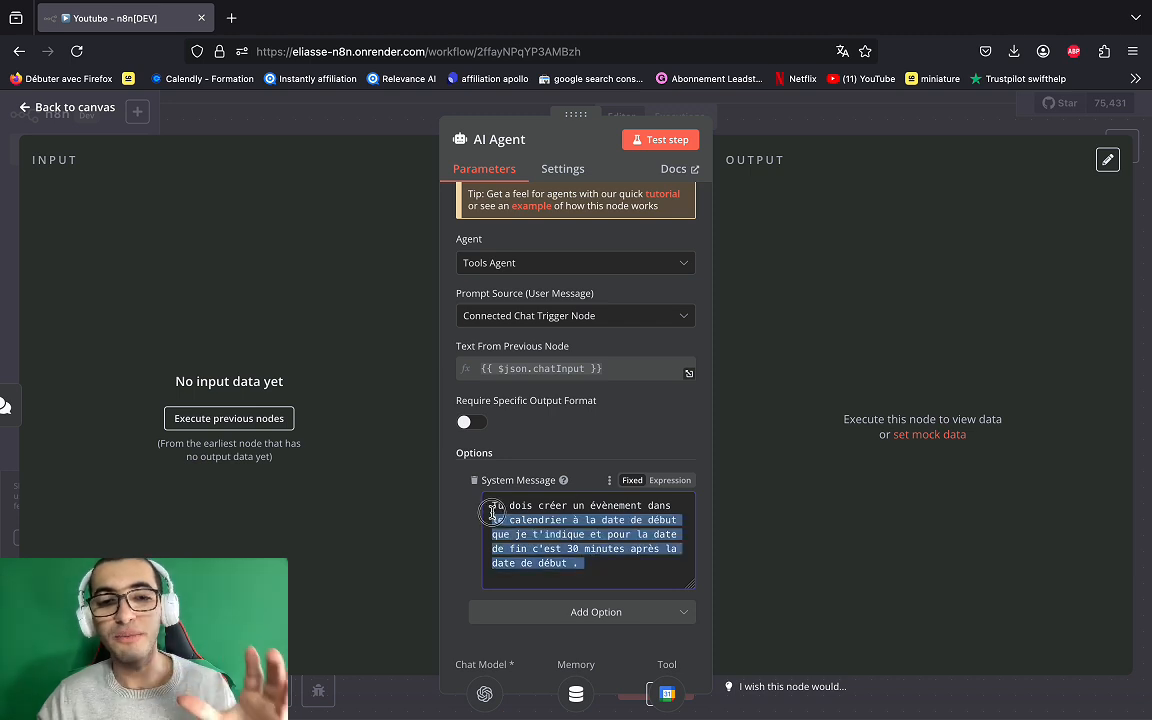
click(577, 522)
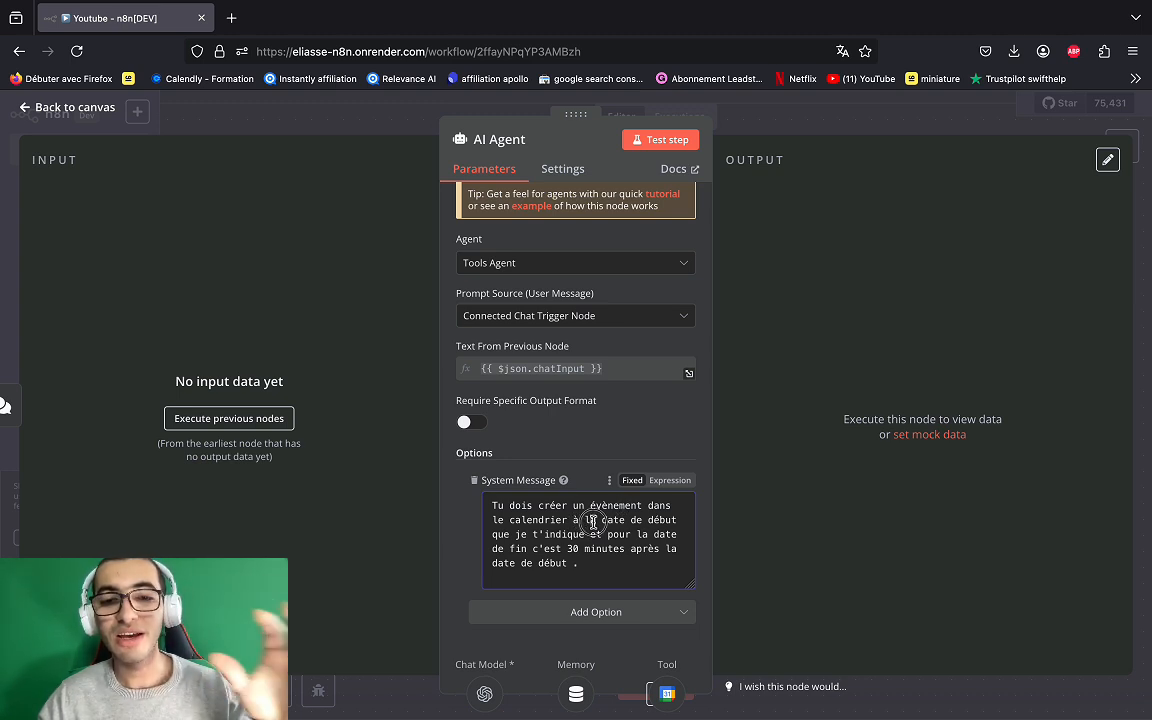
drag(592, 521, 629, 528)
click(615, 552)
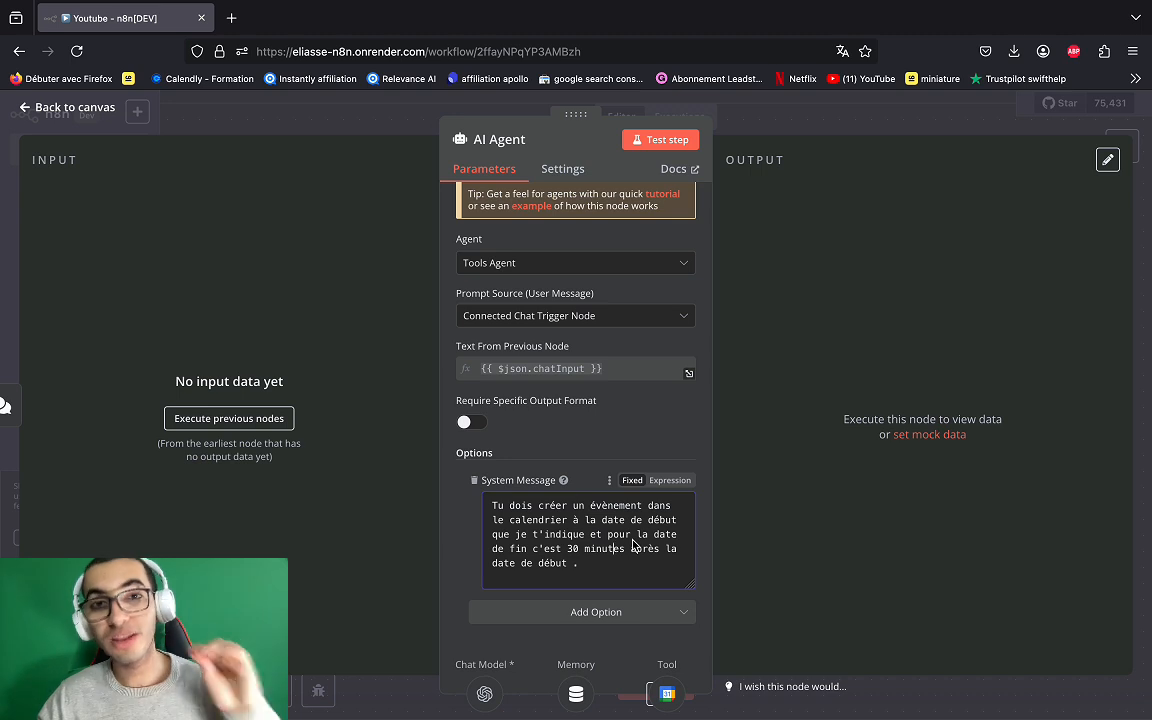
drag(607, 560, 496, 506)
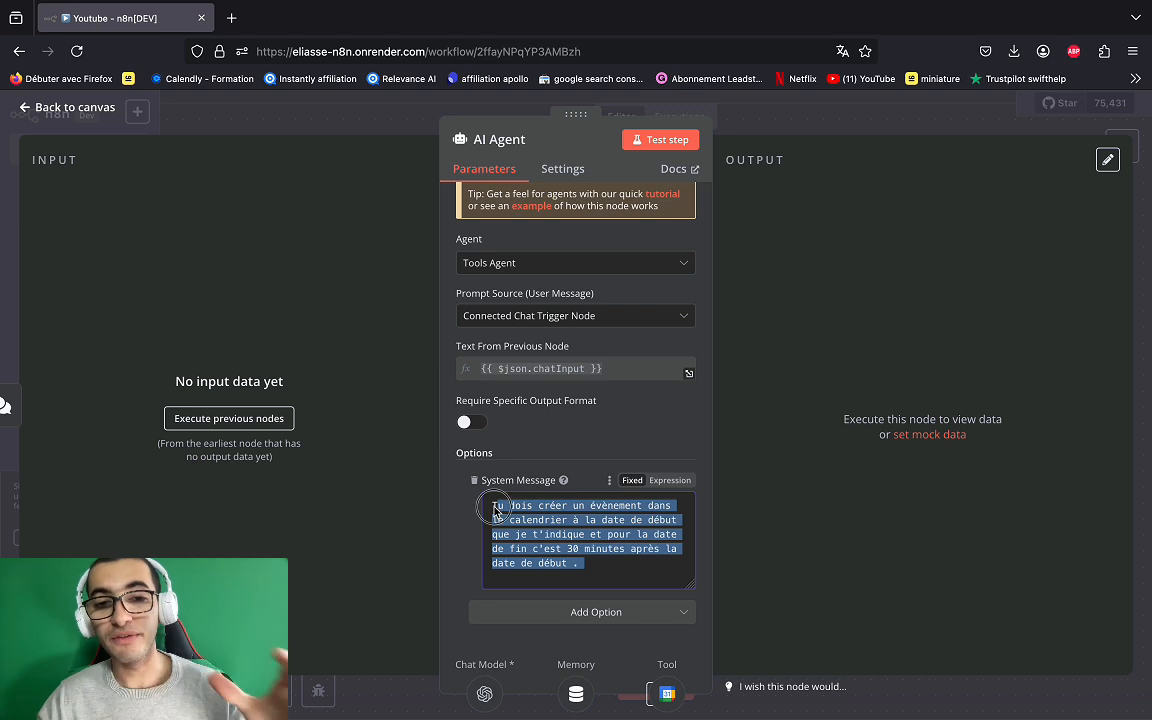
click(496, 508)
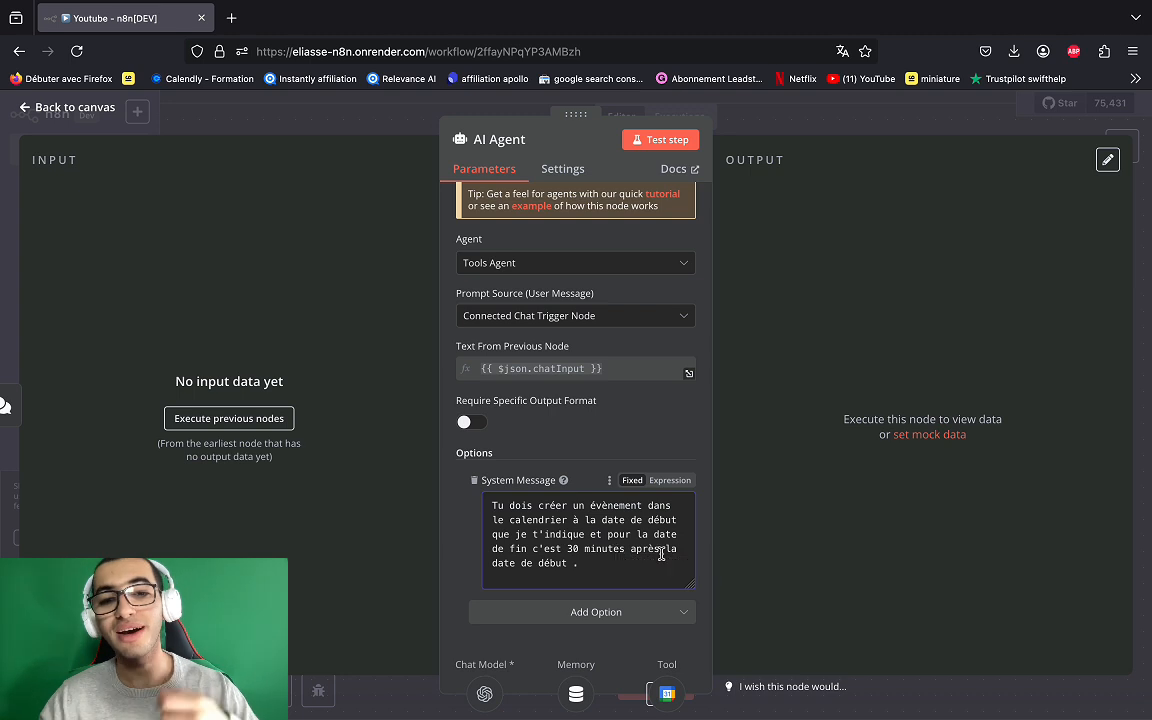
Add a "Date du jour" line with the Date & Time node's currentDate below the chat input in the AI Agent's Text expression.
key(ctrl+a)
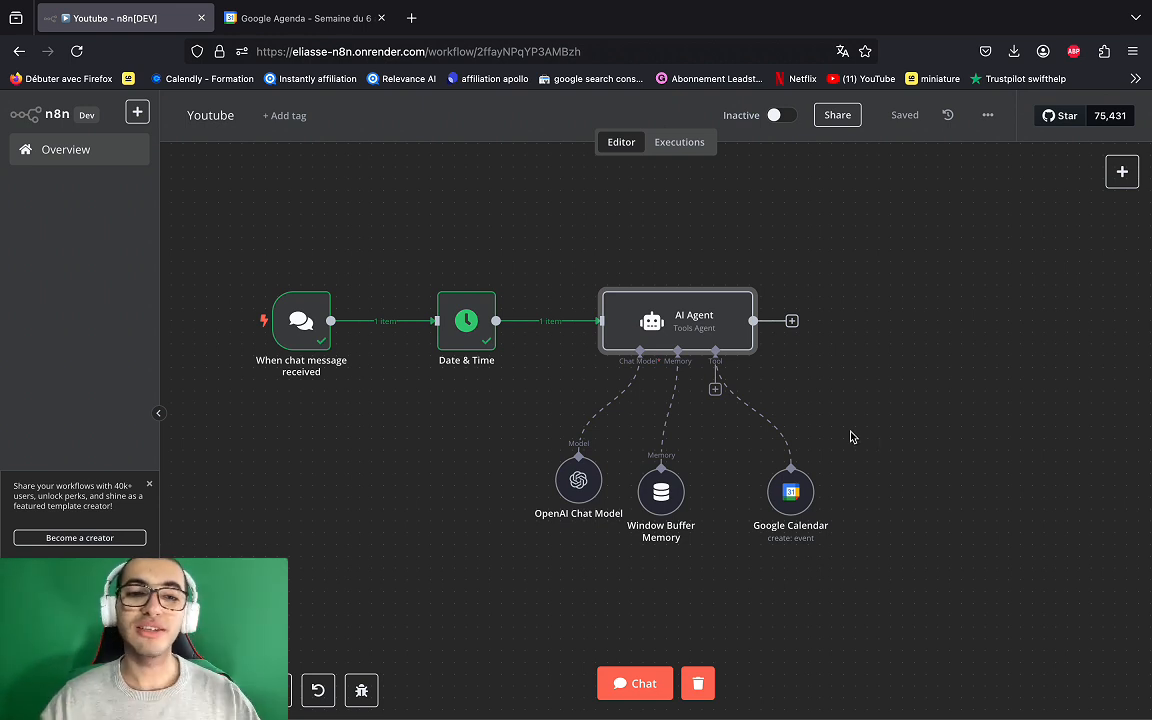
double_click(655, 330)
click(607, 397)
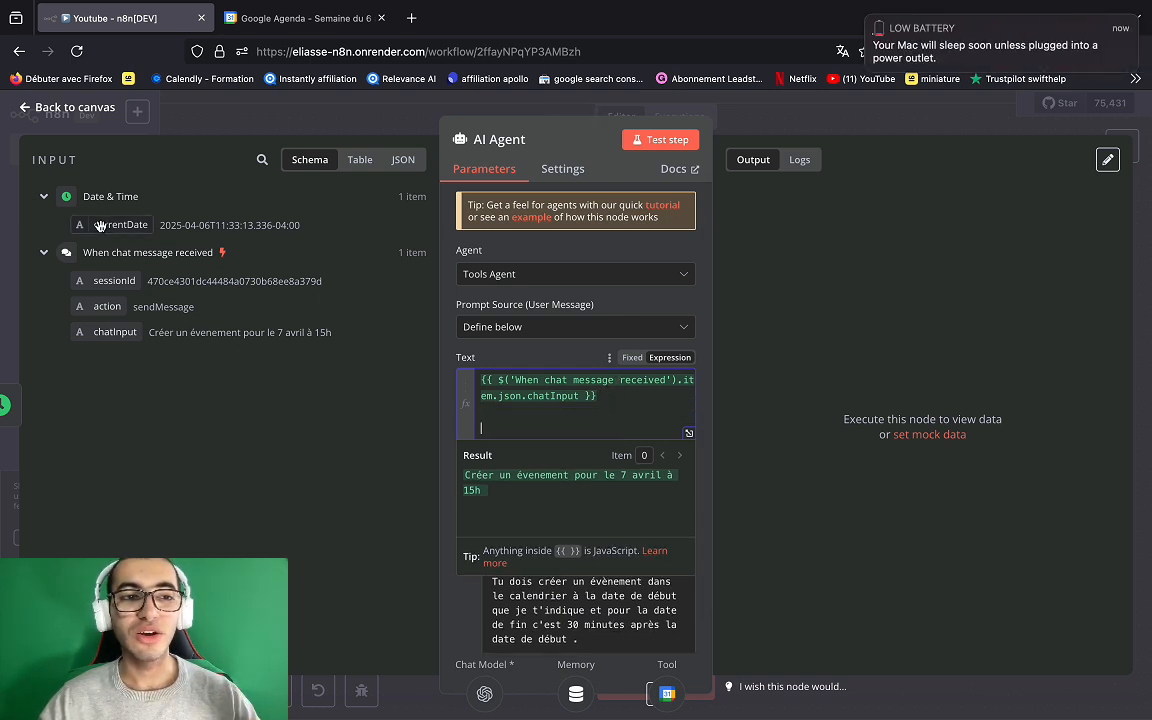
drag(118, 225, 481, 428)
click(479, 429)
text(Date du jour {{ $json.currentDate)
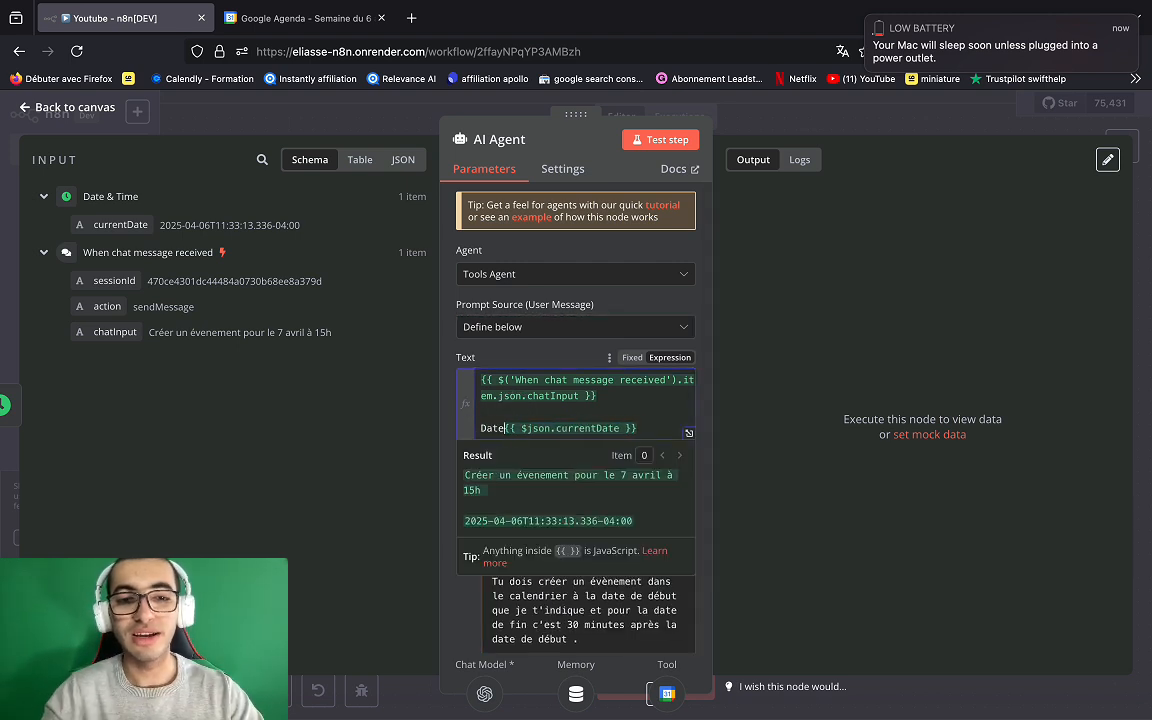
Prefix the chatInput expression with "Message :", add a colon after "Date du jour", and return to the canvas.
click(482, 383)
text(Message )
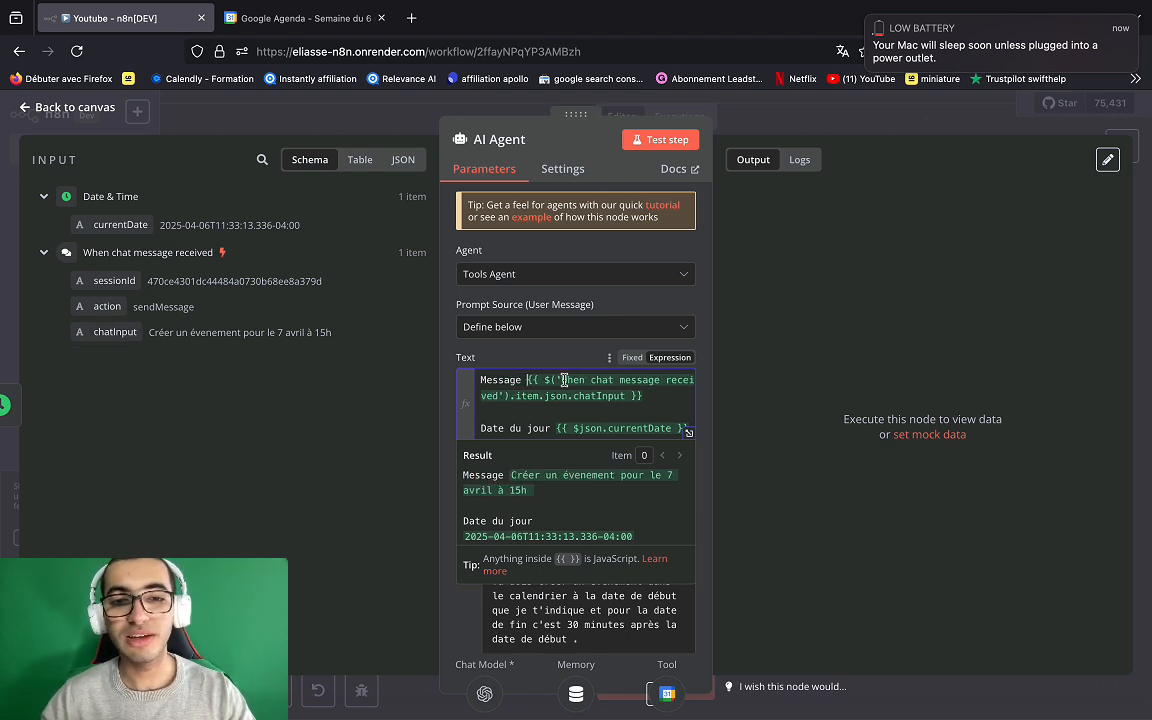
text(:)
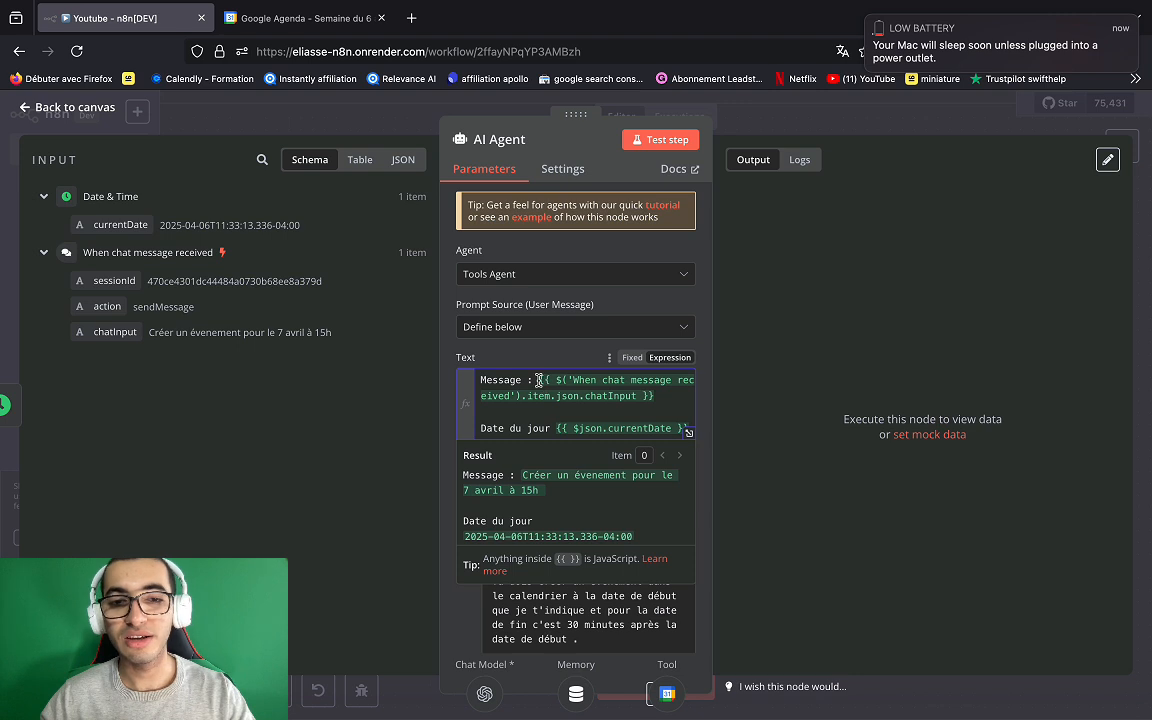
drag(538, 380, 659, 397)
click(868, 18)
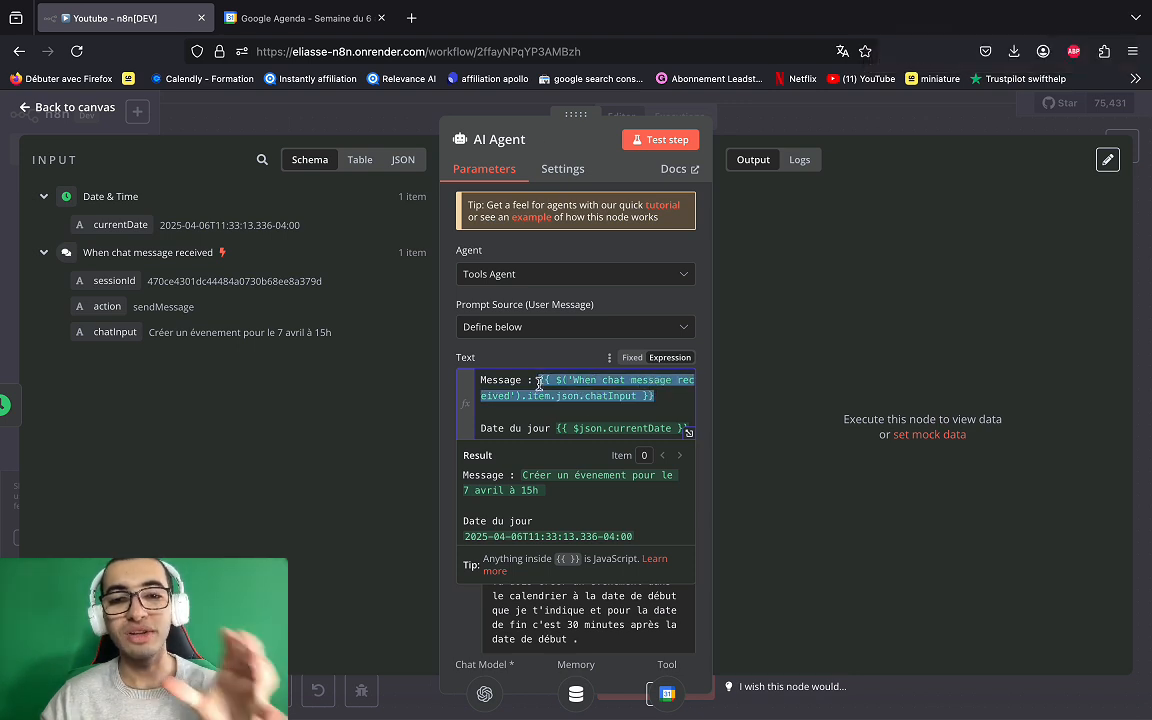
click(540, 381)
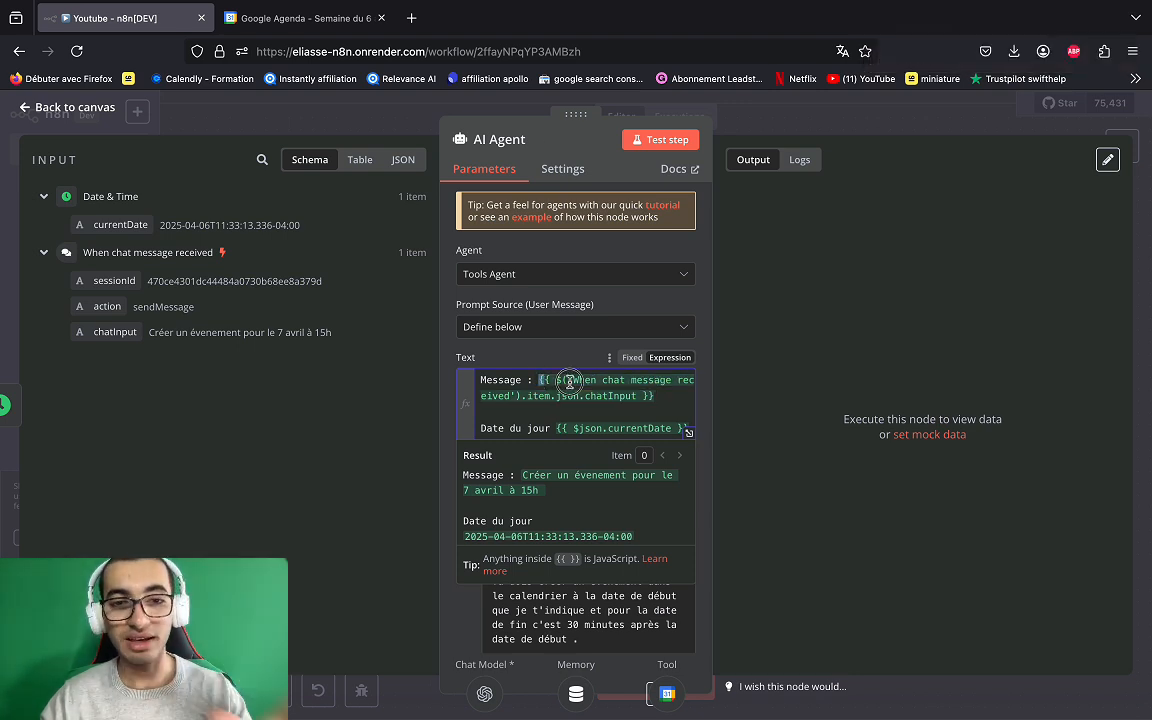
drag(539, 380, 697, 401)
click(545, 430)
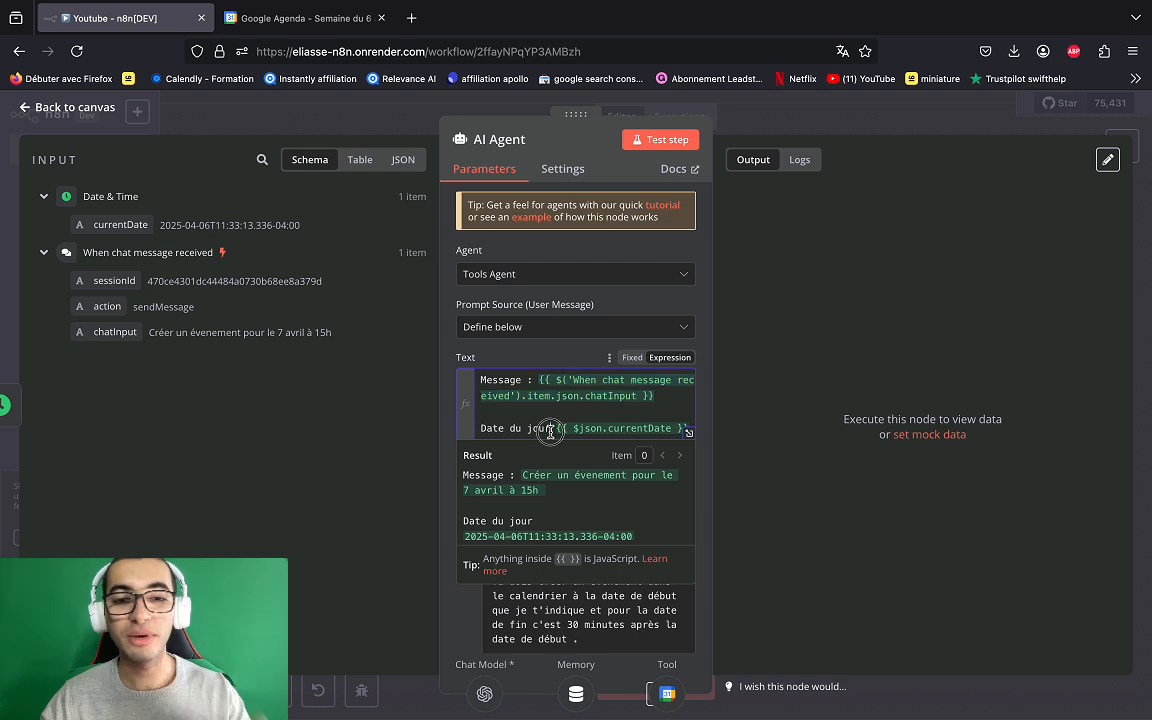
text(:)
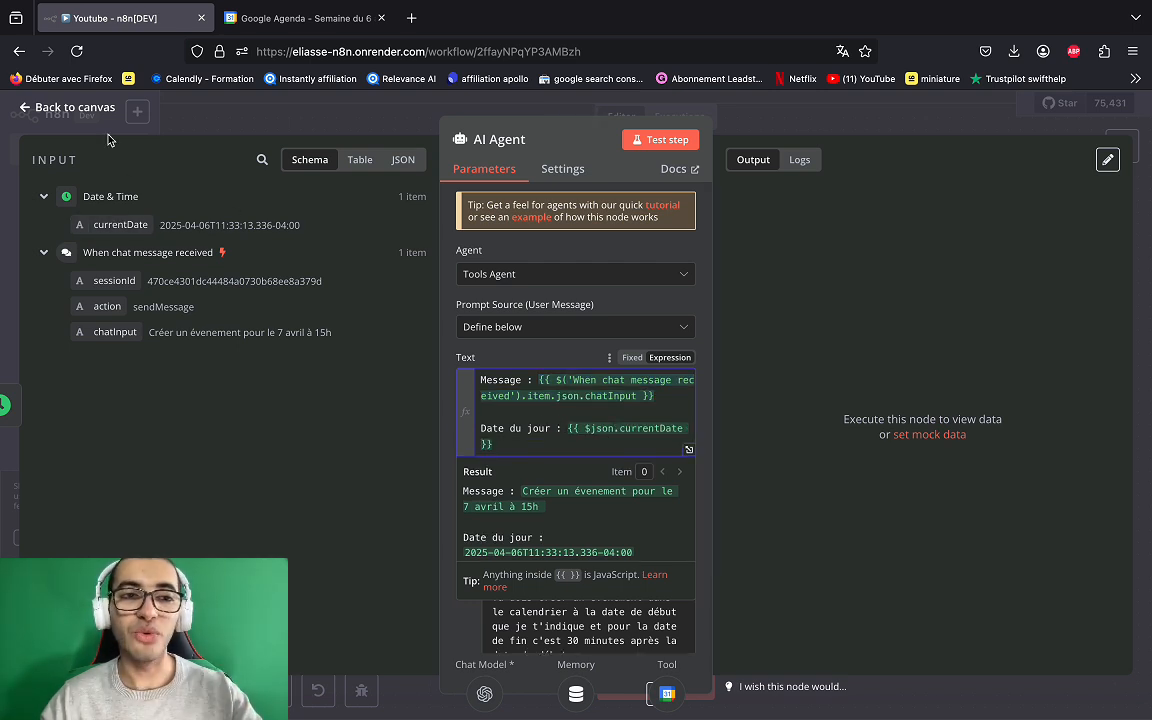
click(75, 107)
Test the workflow by sending the chat message "Créer un évenement demain à 17 heures".
scroll(596, 386, right, 2)
scroll(596, 386, down, 1)
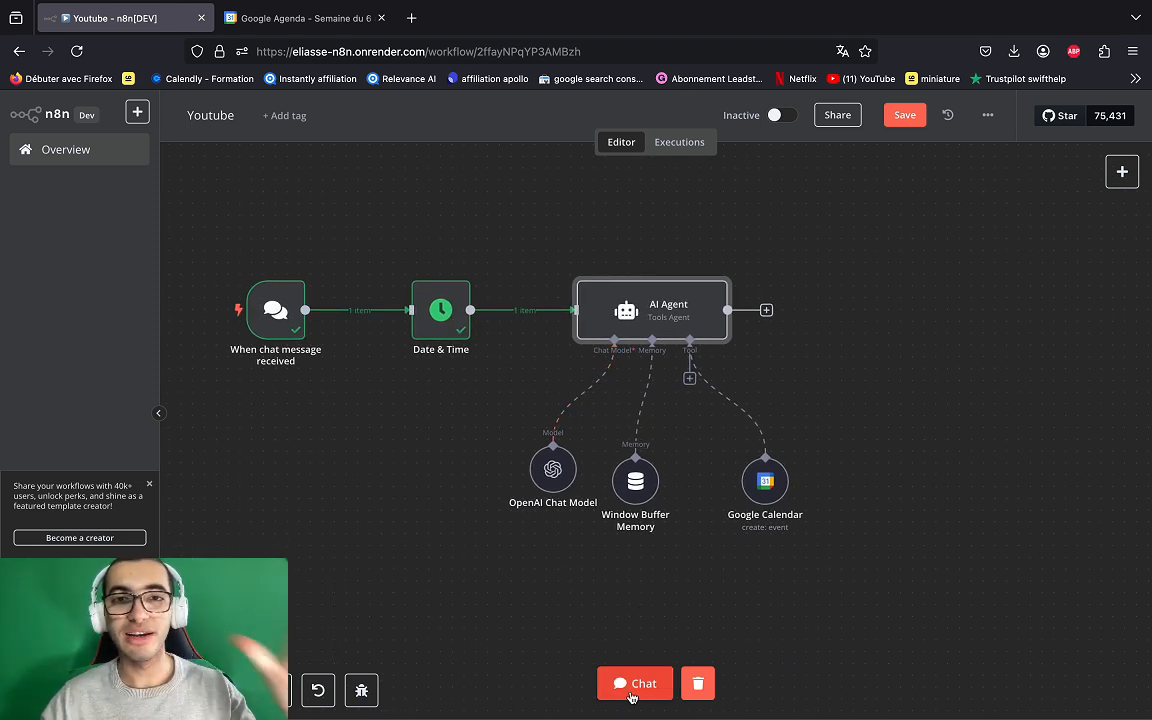
click(632, 686)
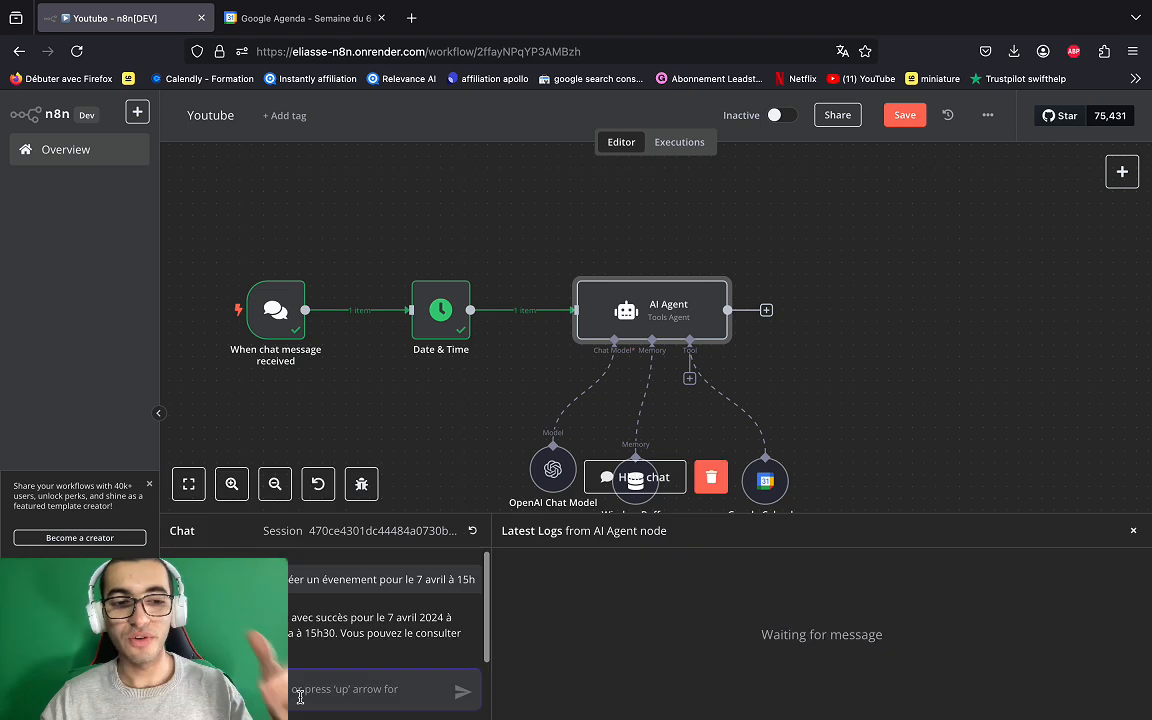
text(c)
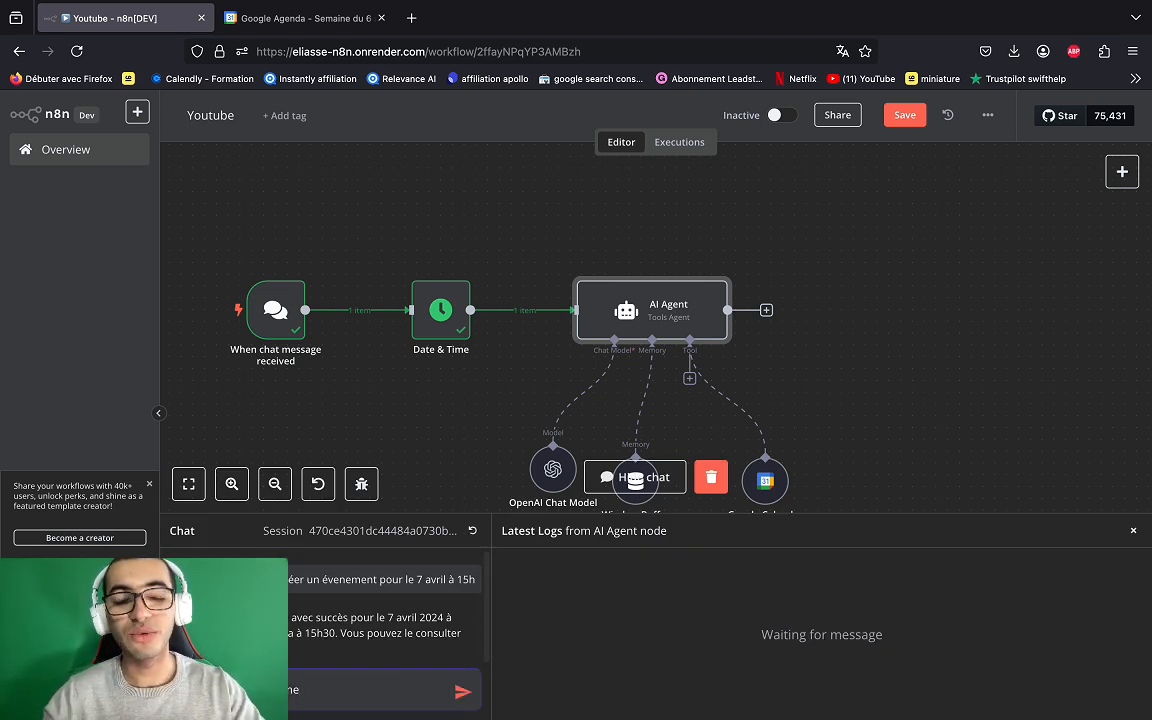
key(BackSpace)
key(BackSpace)
key(BackSpace)
text(nement)
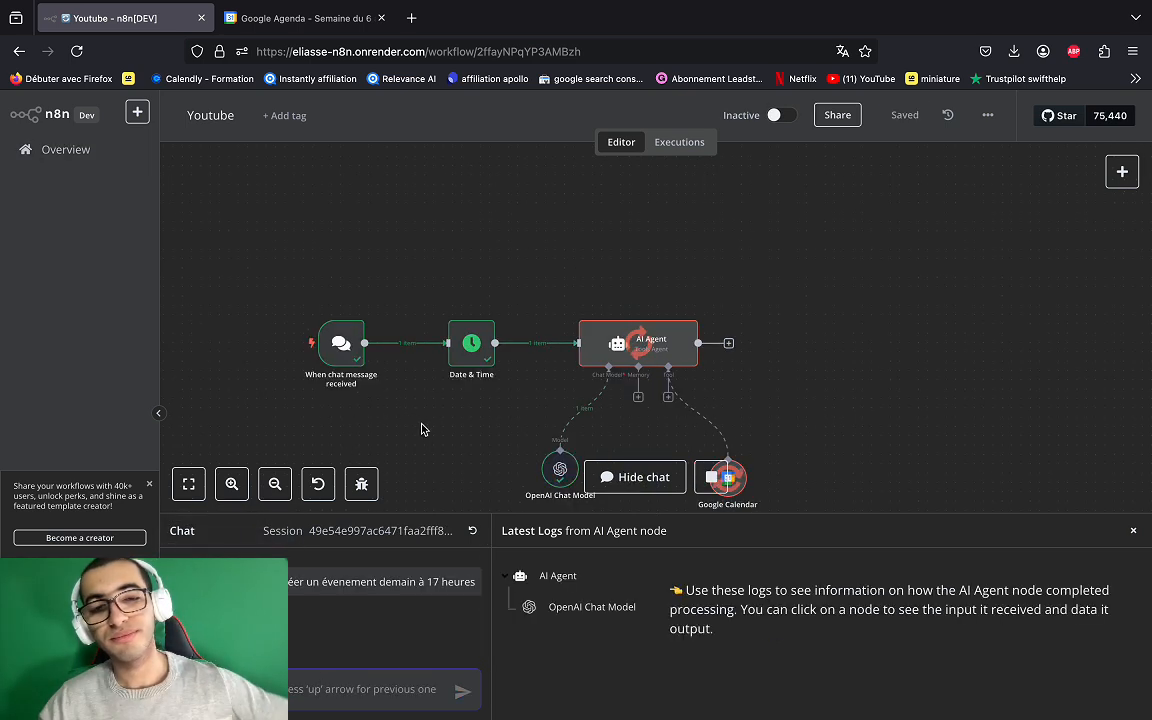
Switch to Google Calendar, inspect the untitled event on Monday 7 April, and return to the n8n workflow.
scroll(432, 449, down, 2)
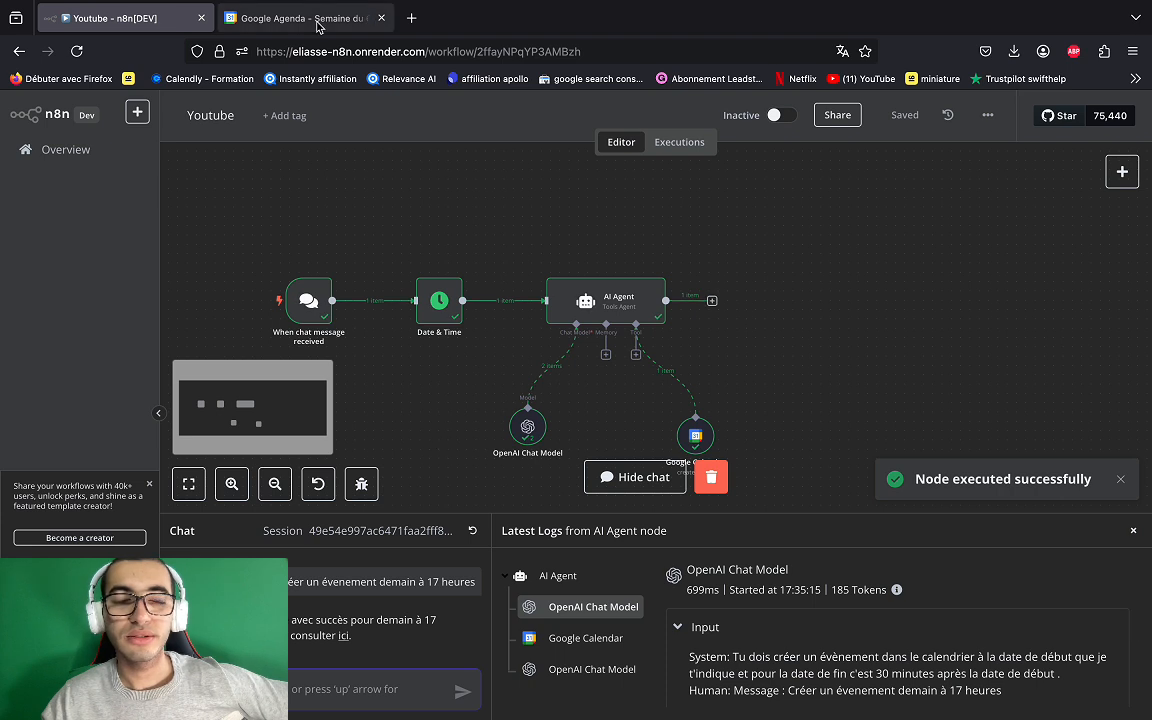
click(300, 18)
click(450, 677)
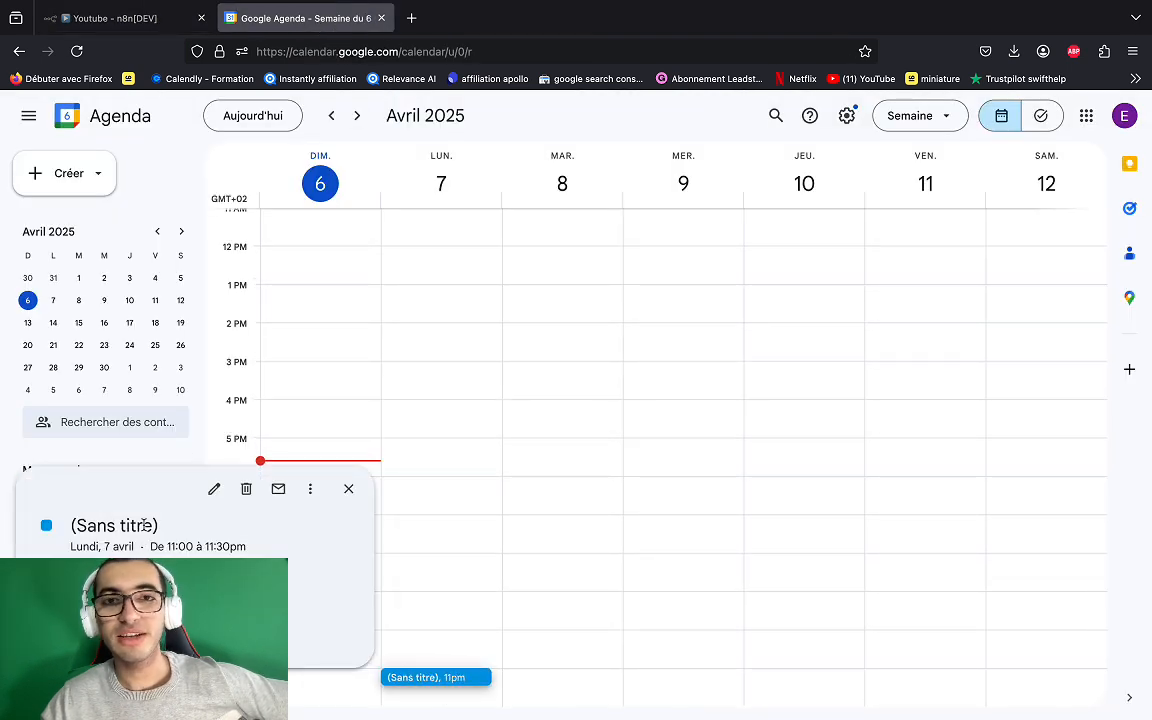
click(115, 18)
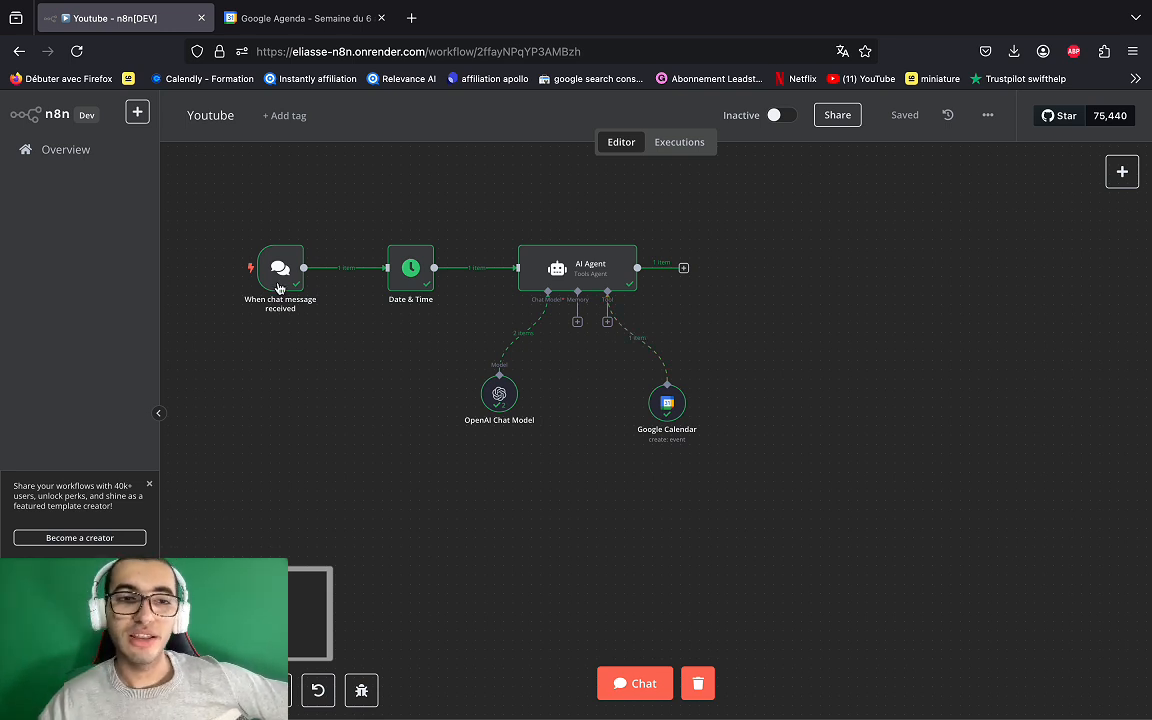
Review the workflow's nodes and the AI Agent's System Message and Text expression, leaving the settings unedited.
scroll(279, 288, up, 3)
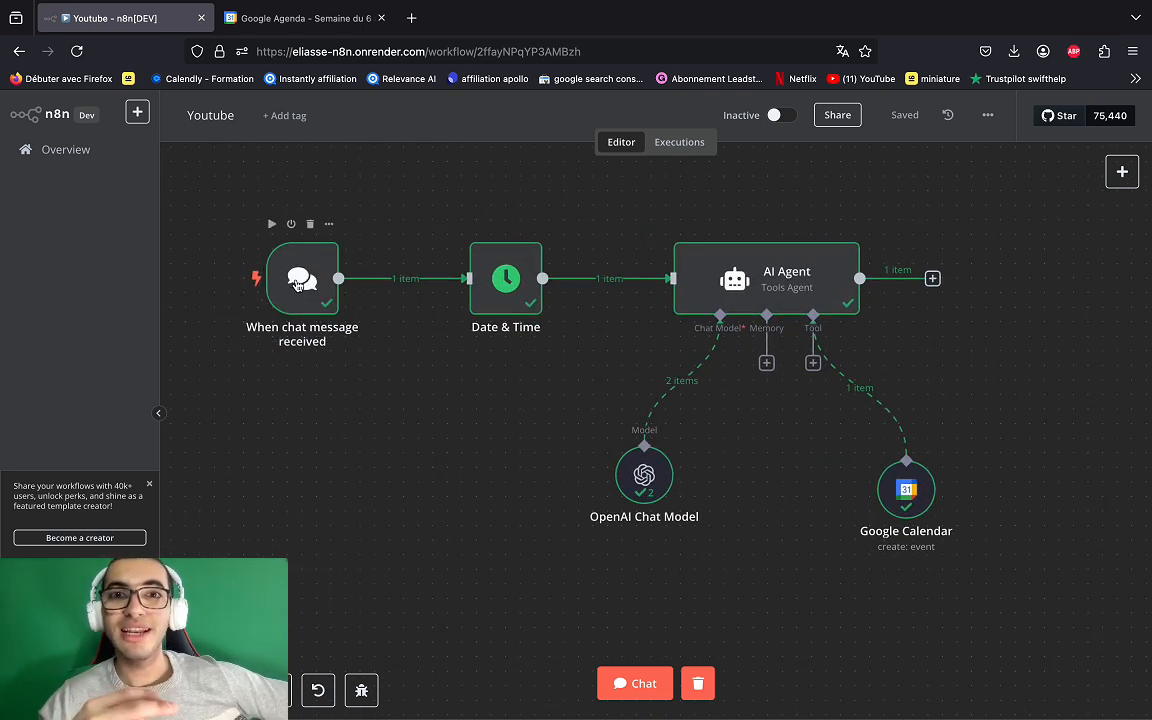
scroll(448, 297, right, 2)
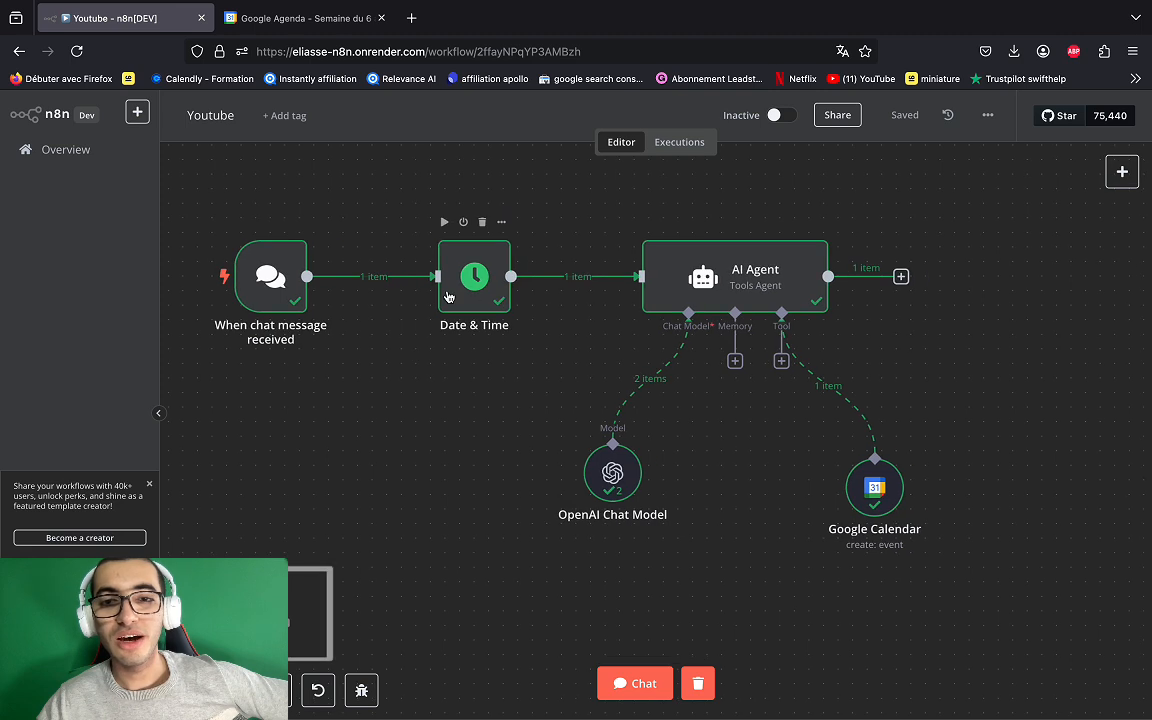
scroll(740, 258, right, 2)
double_click(714, 286)
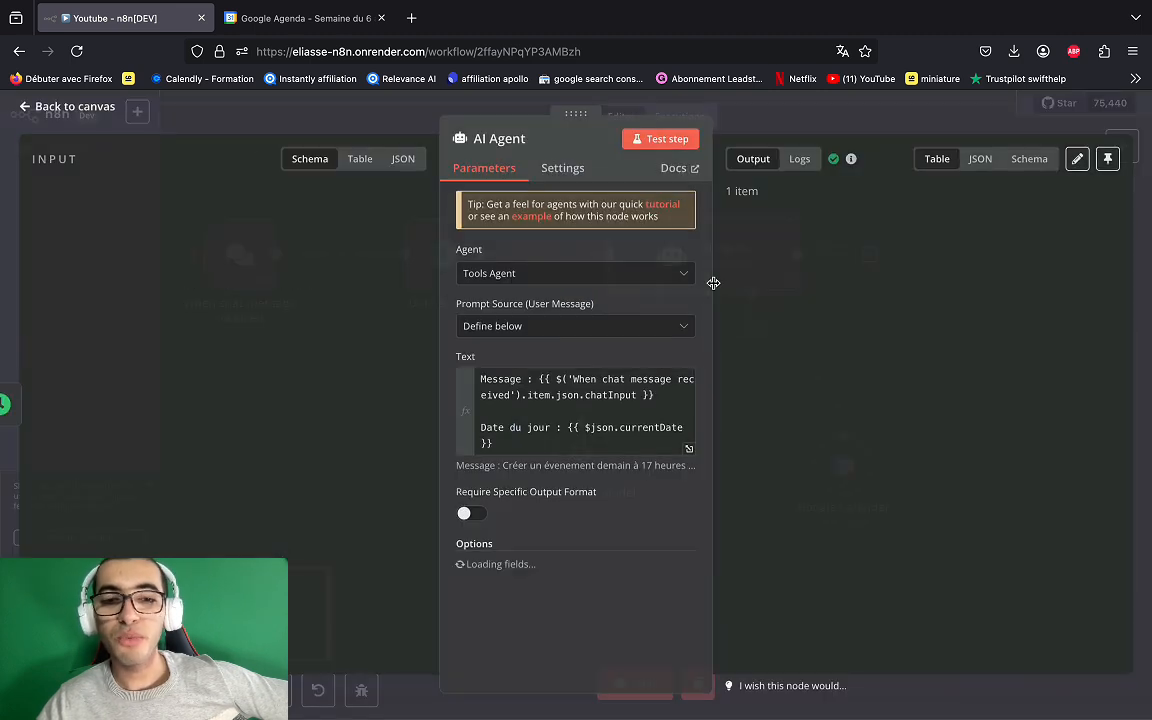
scroll(534, 472, down, 2)
drag(492, 520, 577, 580)
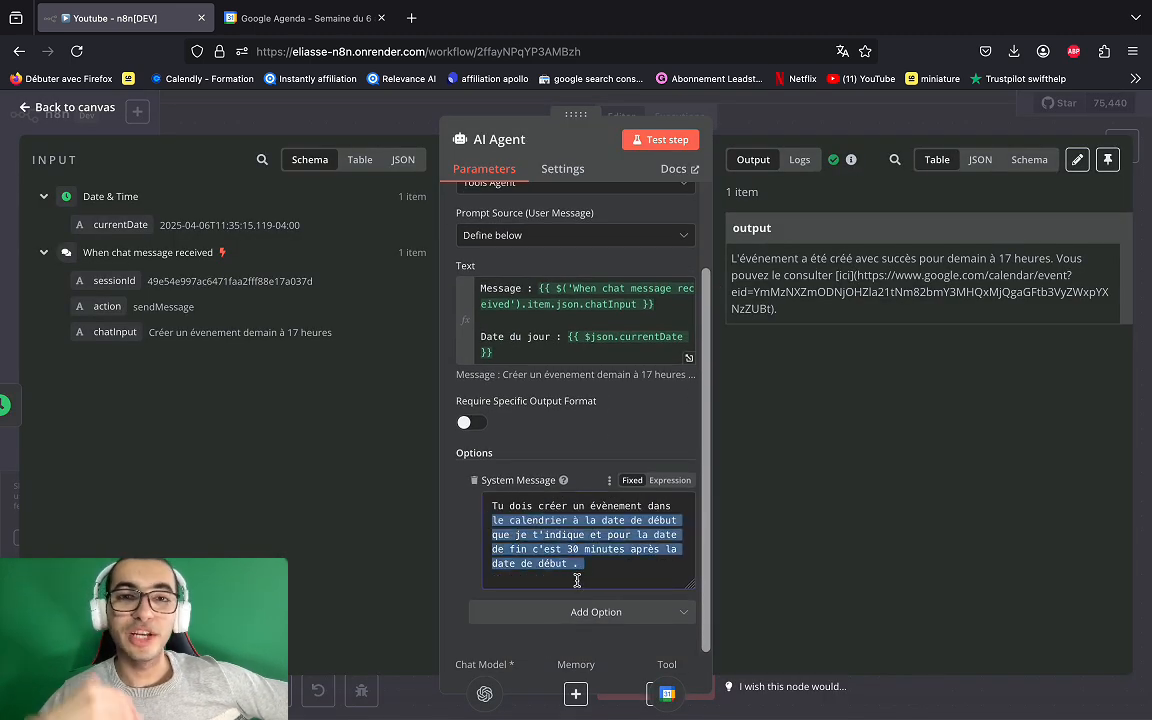
right_click(607, 568)
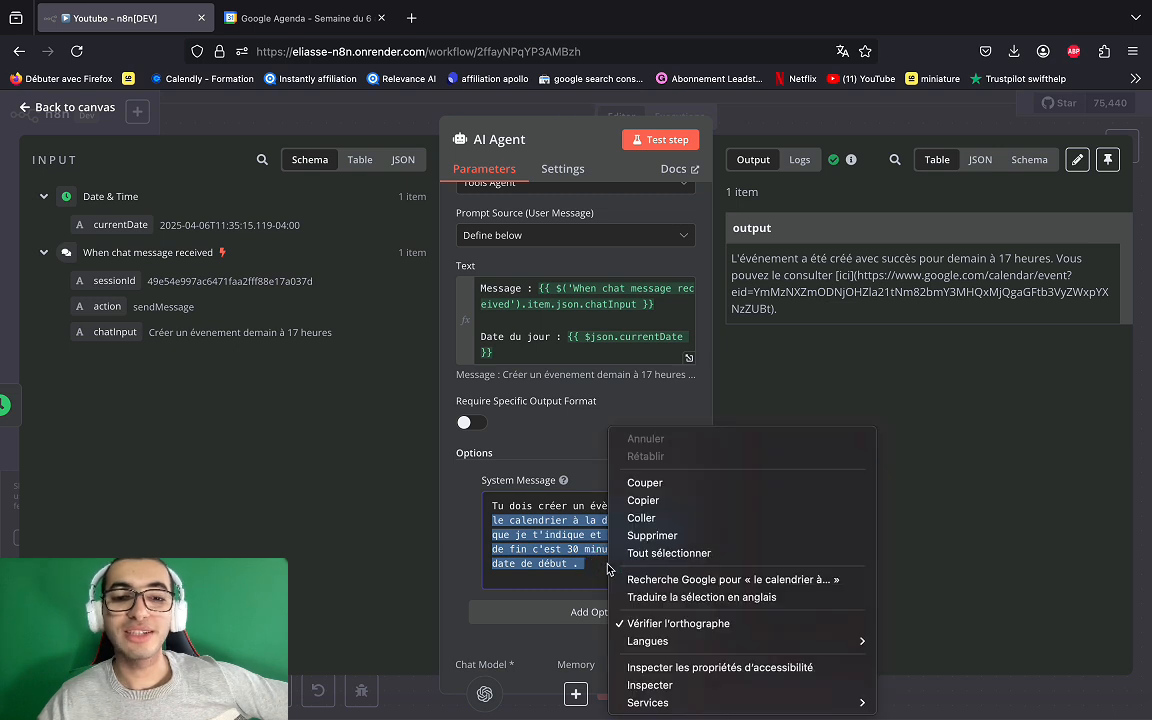
click(669, 553)
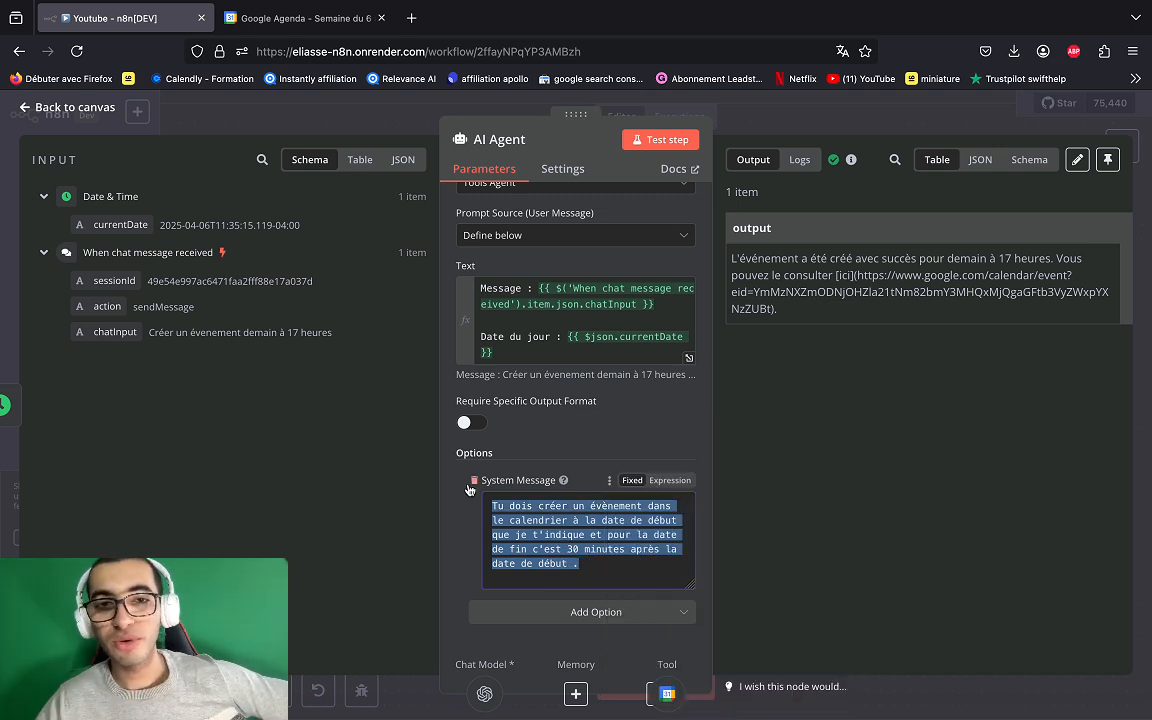
click(536, 353)
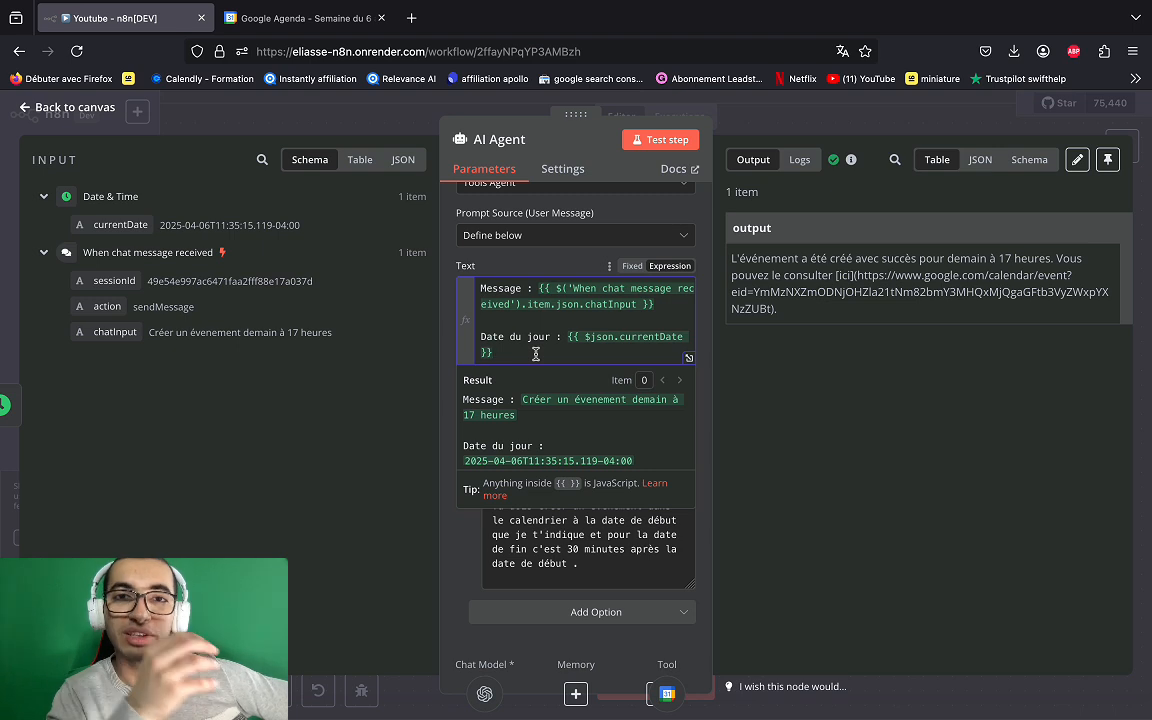
key(Escape)
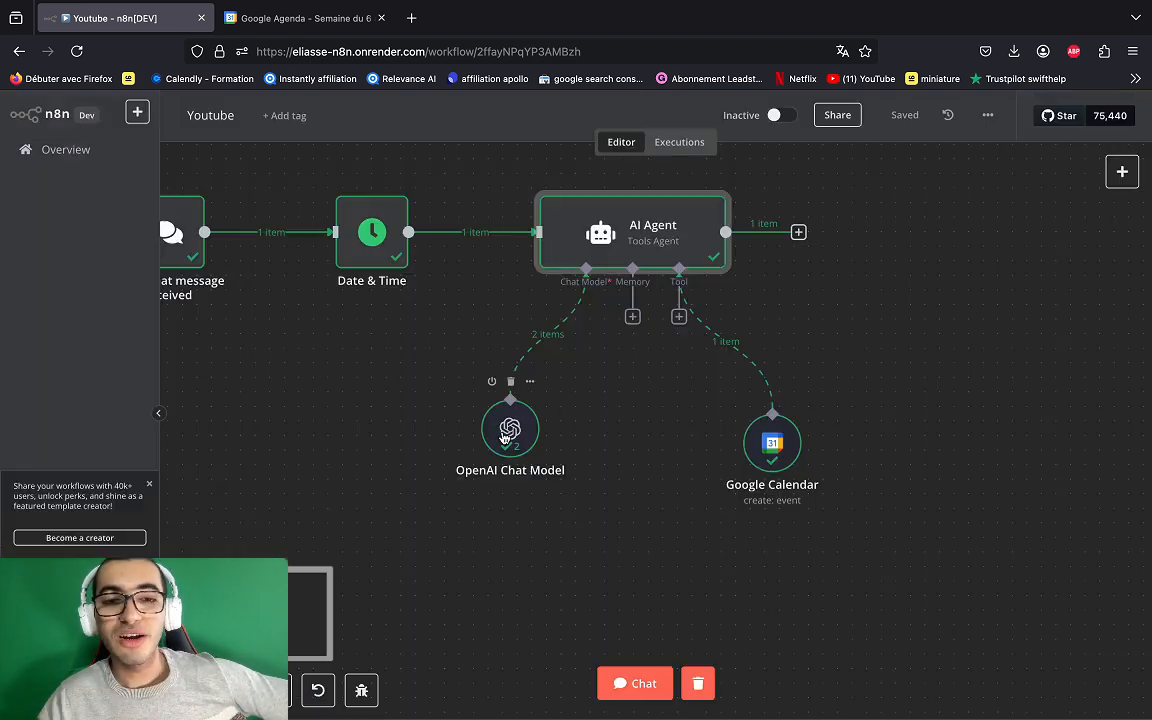
Move the OpenAI Chat Model and Google Calendar nodes lower and farther apart, aligned at the same height.
drag(506, 440, 478, 482)
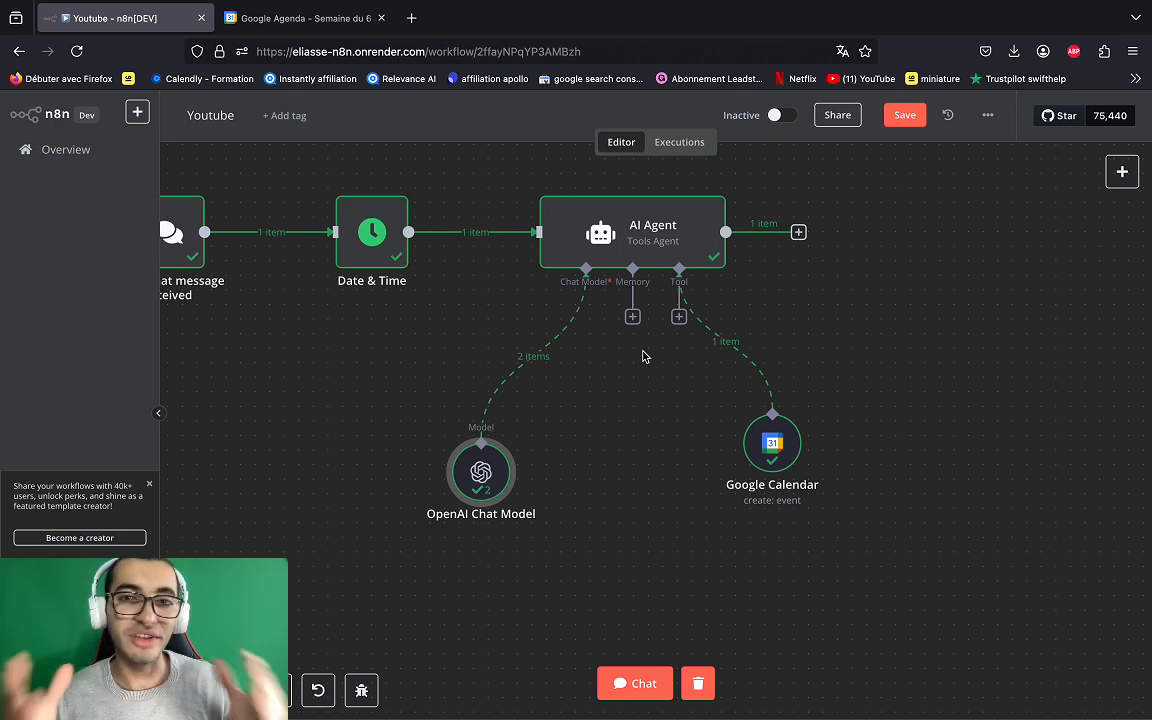
drag(775, 448, 790, 478)
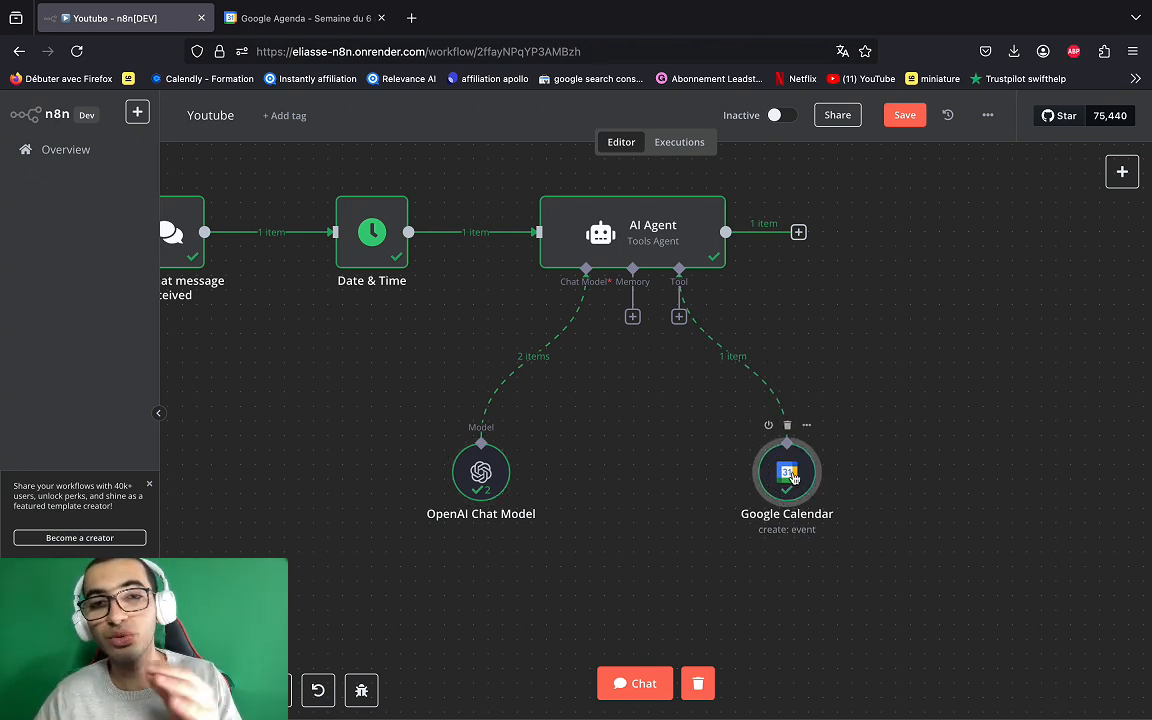